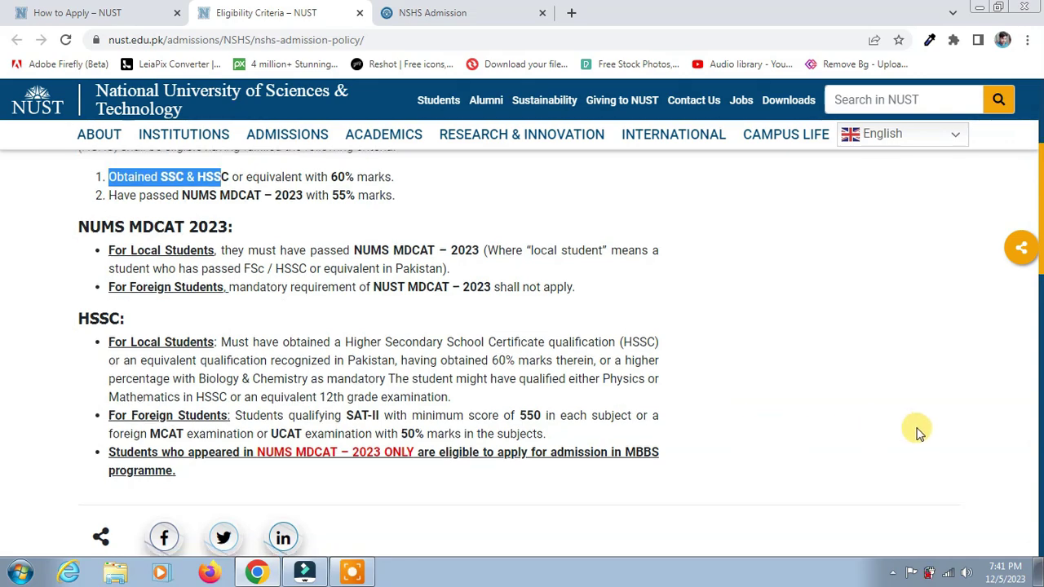
Step: Highlight the 'NUMS MDCAT – 2023 ONLY' requirement on the Eligibility Criteria page, then return to the top
scroll(917, 427, "down", 3)
scroll(595, 373, "up", 1)
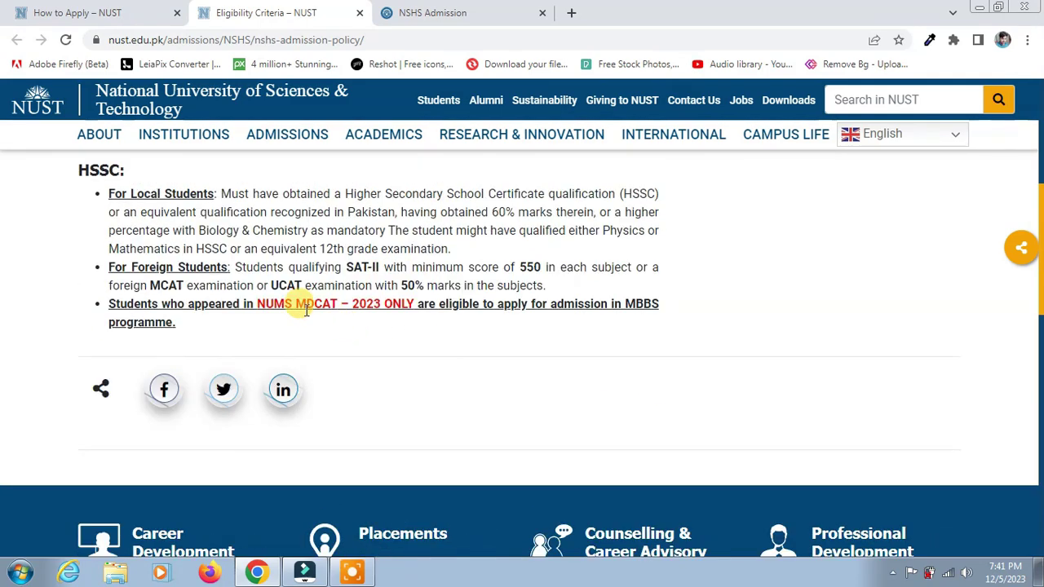
left_click_drag(255, 303, 415, 298)
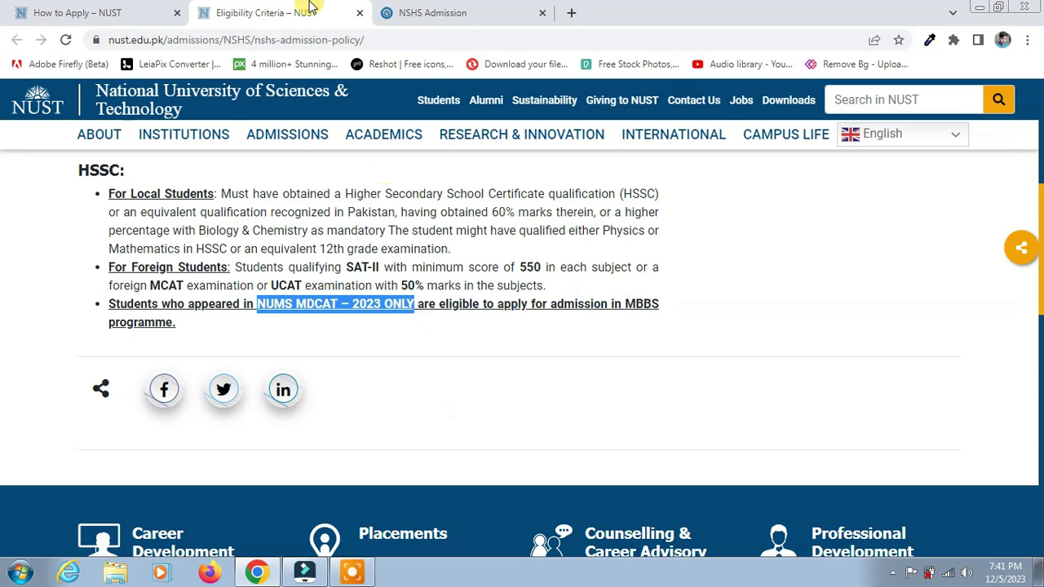
scroll(433, 237, "up", 5)
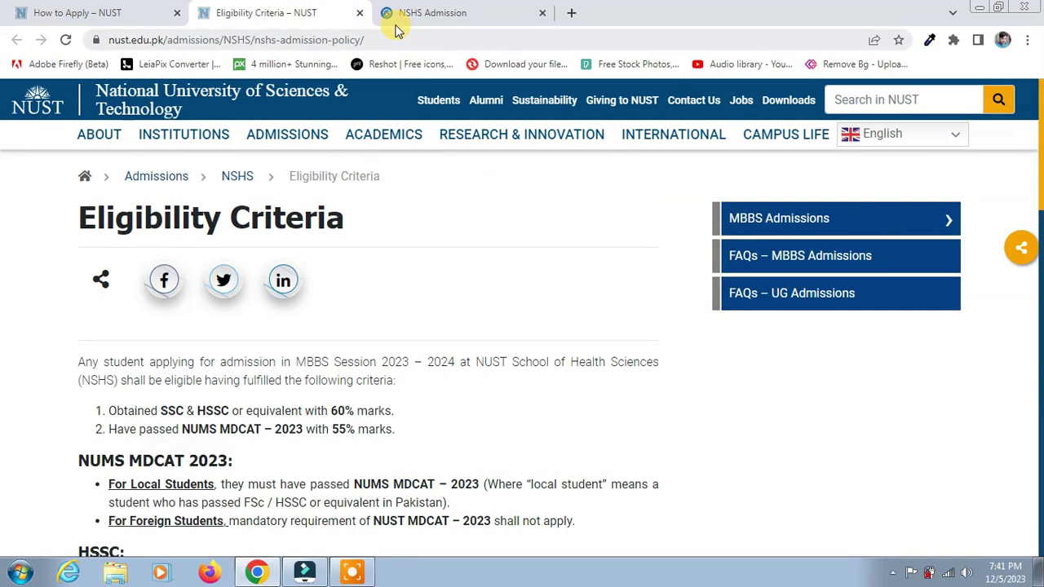
Step: Close the Eligibility Criteria tab, review How to Apply, and follow the nshsadmission.nust.edu.pk link
left_click(360, 13)
left_click(106, 10)
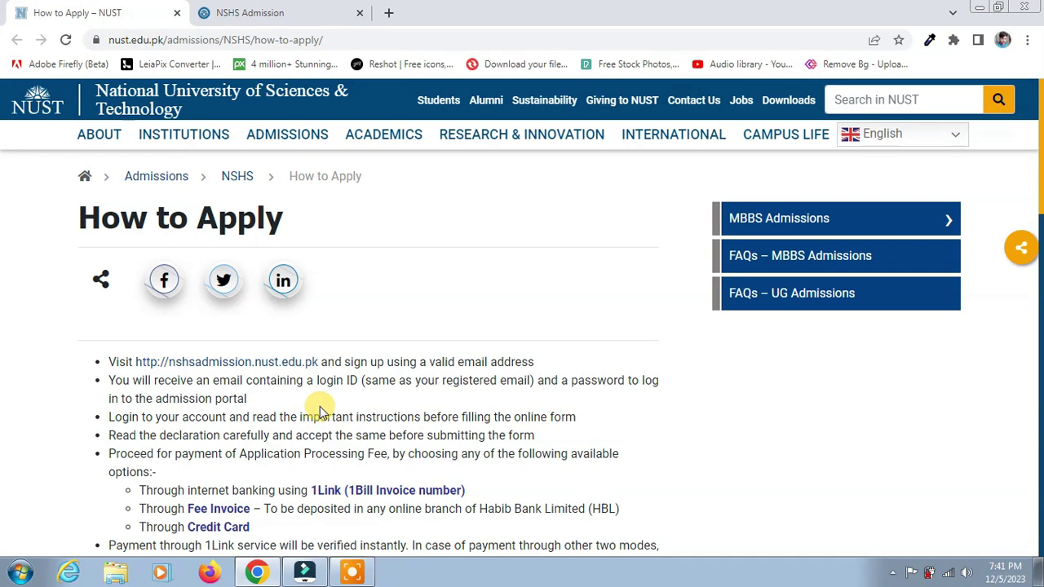
scroll(326, 408, "down", 1)
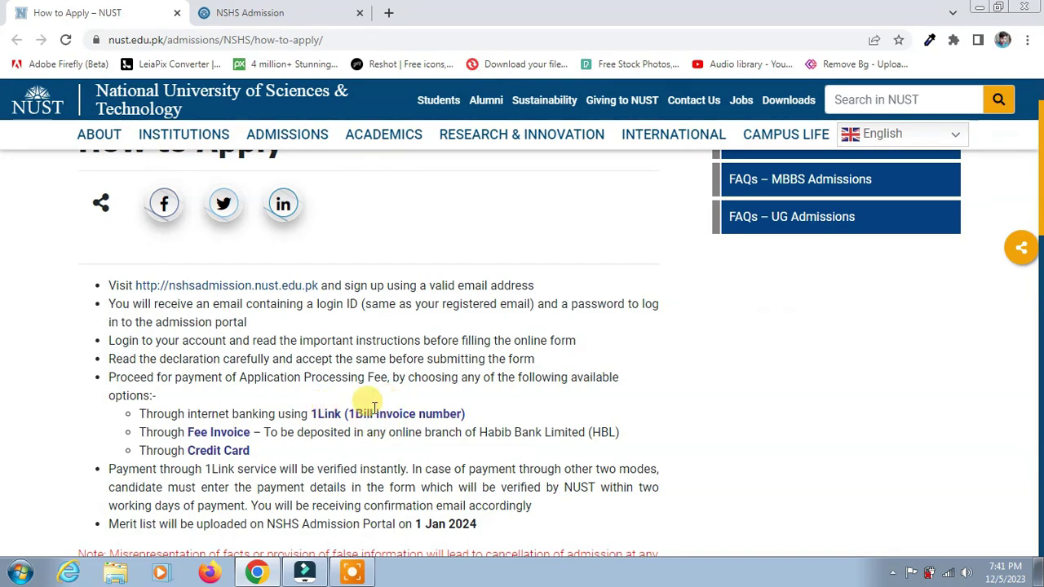
scroll(399, 448, "down", 1)
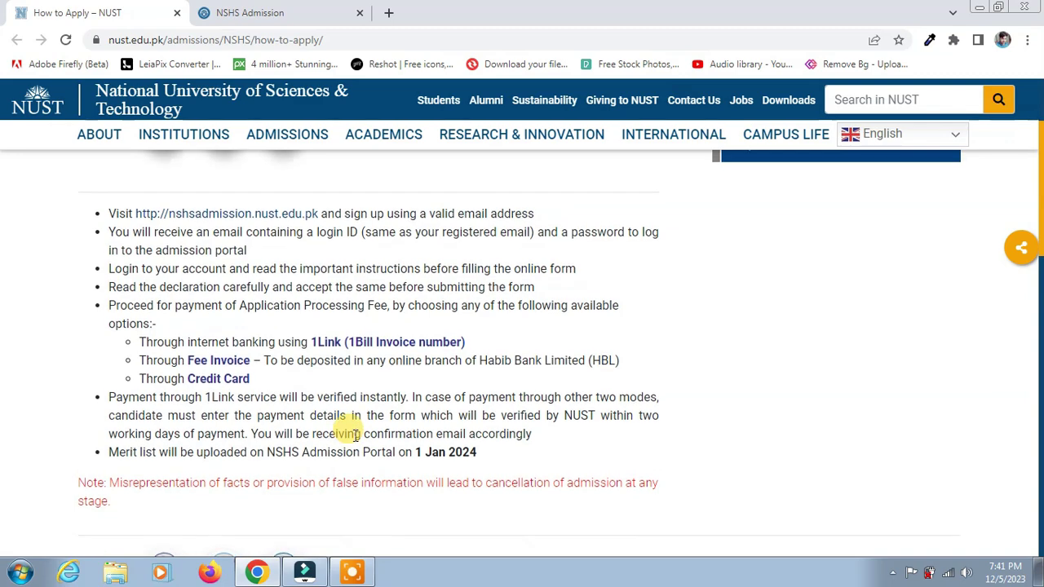
scroll(343, 425, "up", 1)
left_click(241, 289)
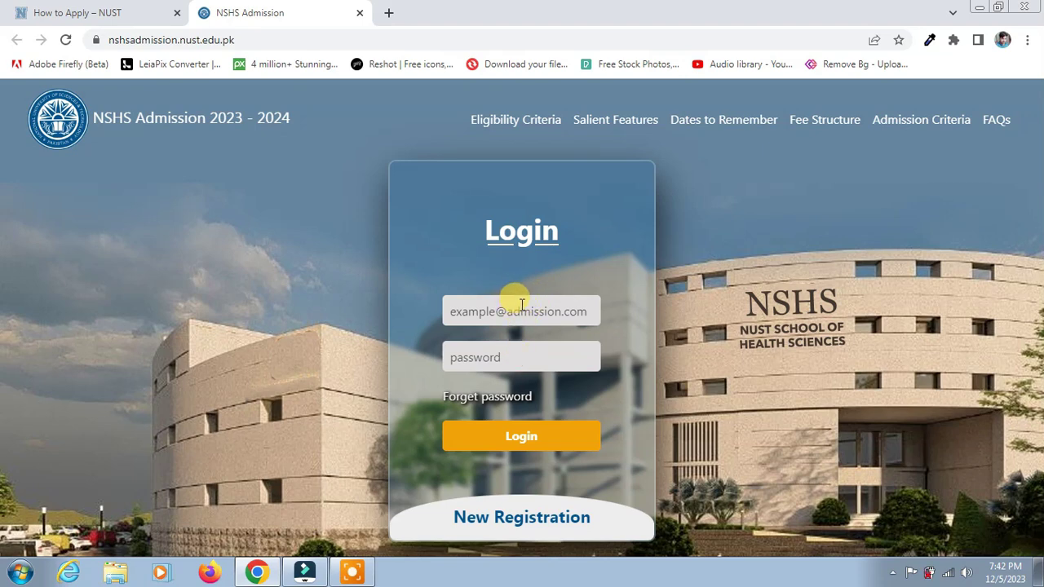
Step: Sign up as a new candidate with the candidate's name, father's name and e-mail, then acknowledge the notice
left_click(528, 522)
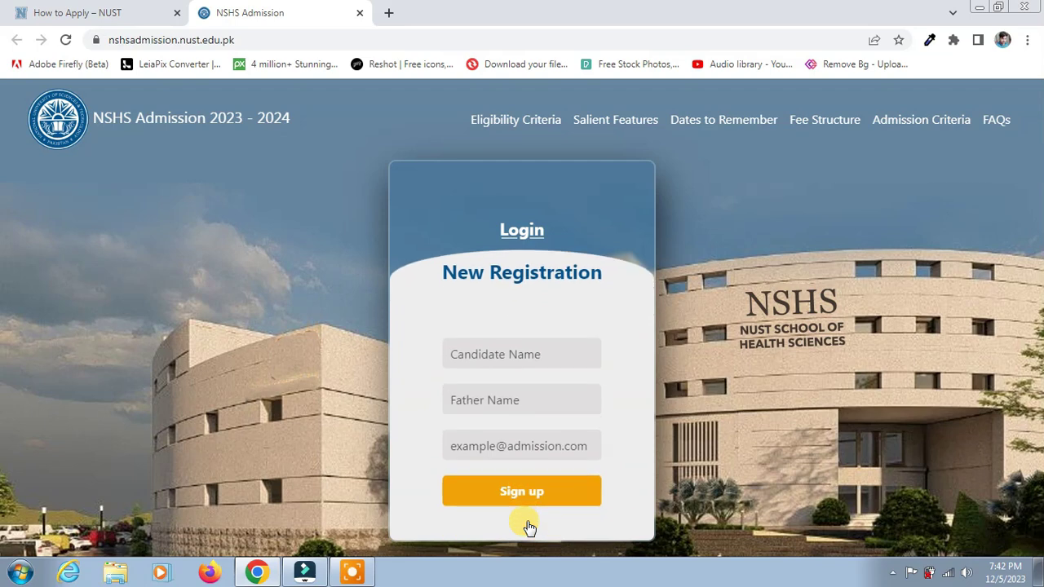
left_click(522, 359)
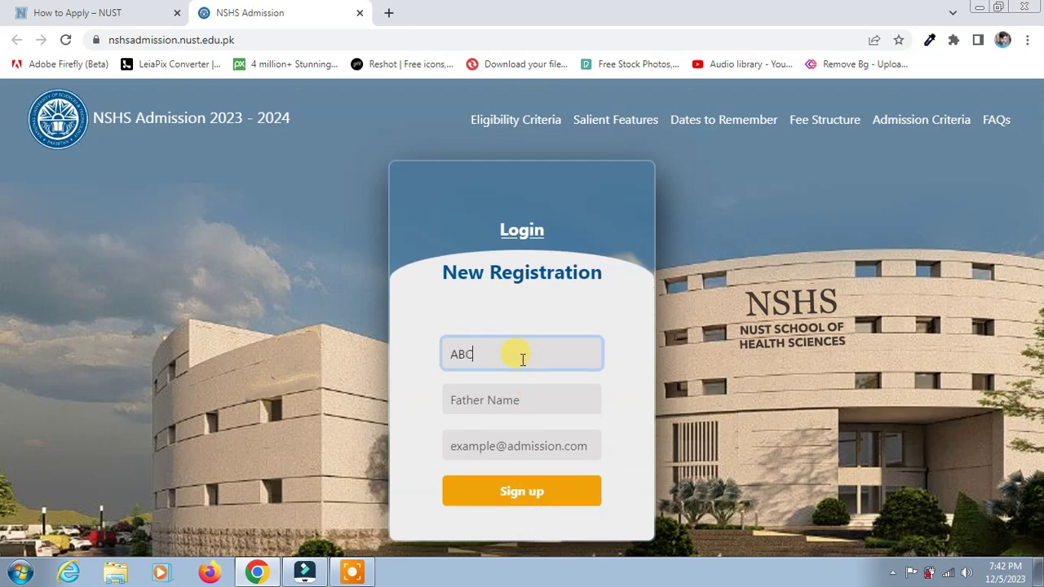
left_click(510, 396)
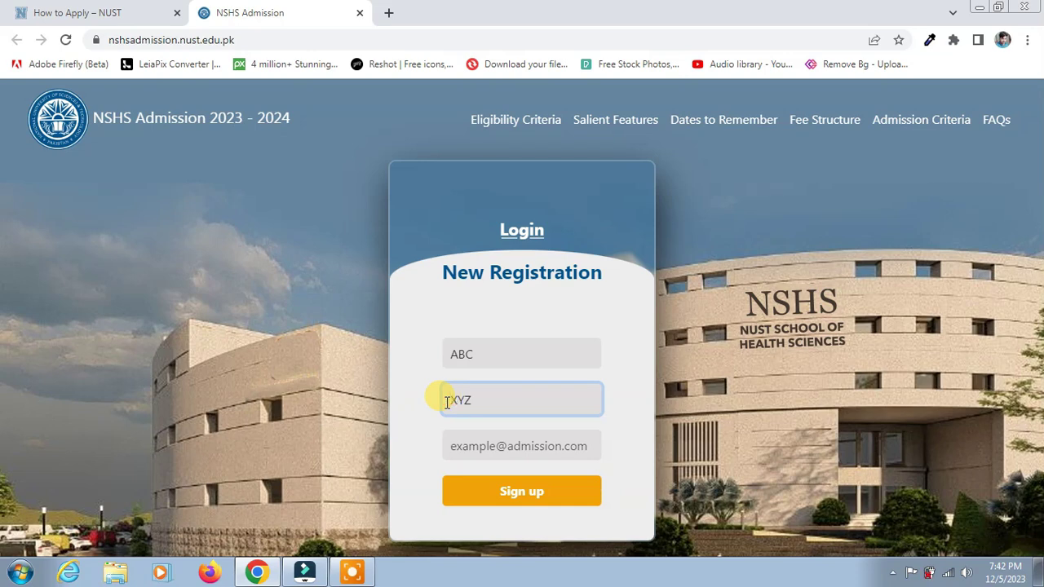
left_click(504, 446)
left_click(551, 490)
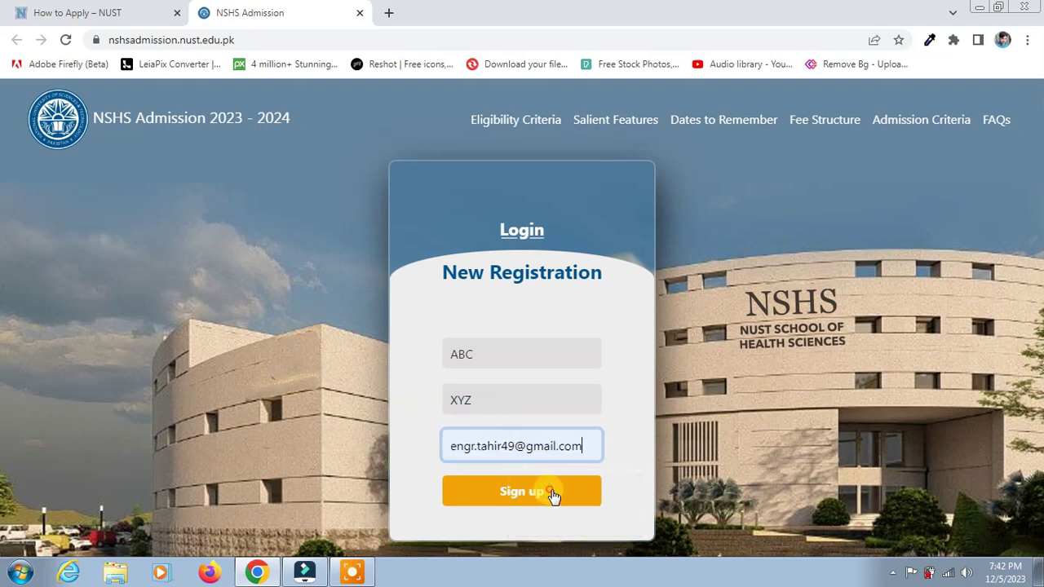
left_click(524, 491)
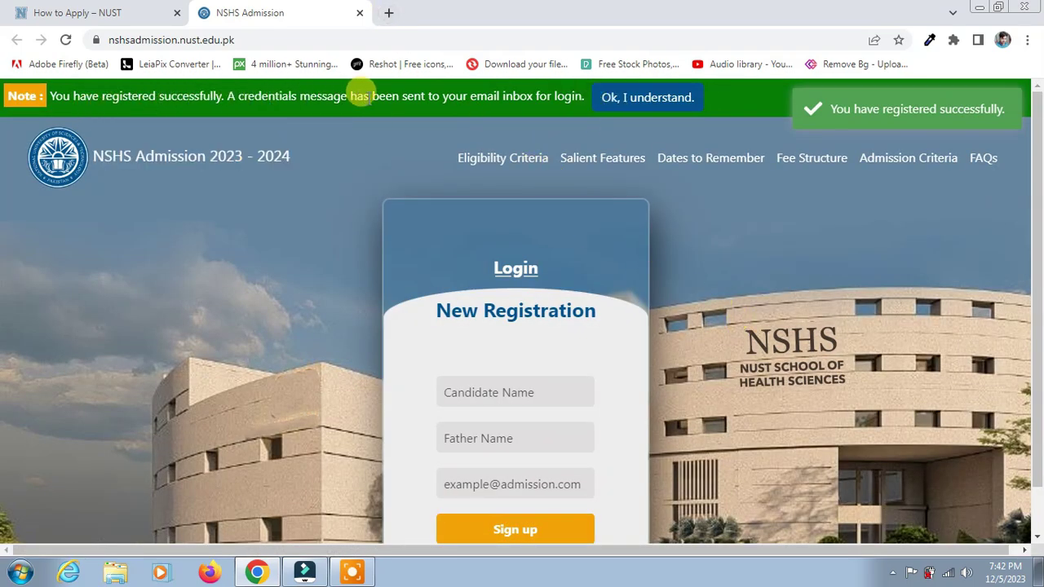
left_click(629, 99)
Step: Open Gmail in a new browser tab via the 'gmi' address-bar suggestion
left_click(390, 13)
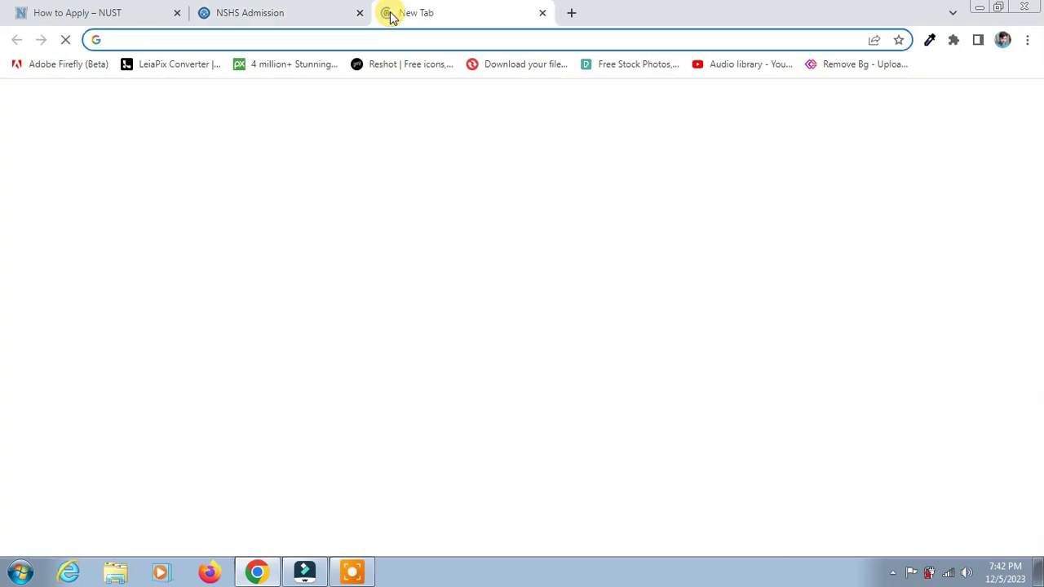
type("gm")
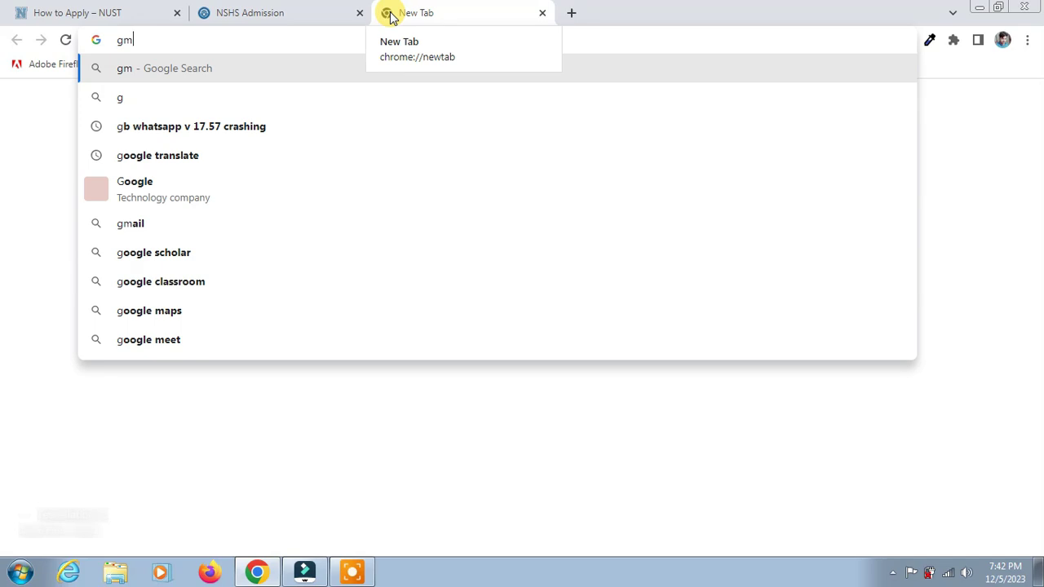
type("i")
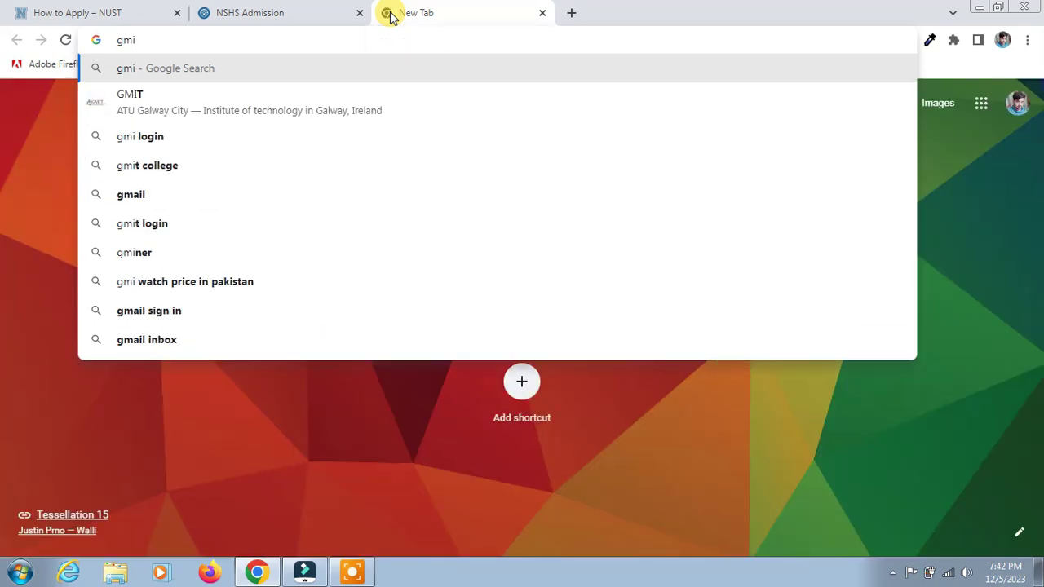
left_click(227, 197)
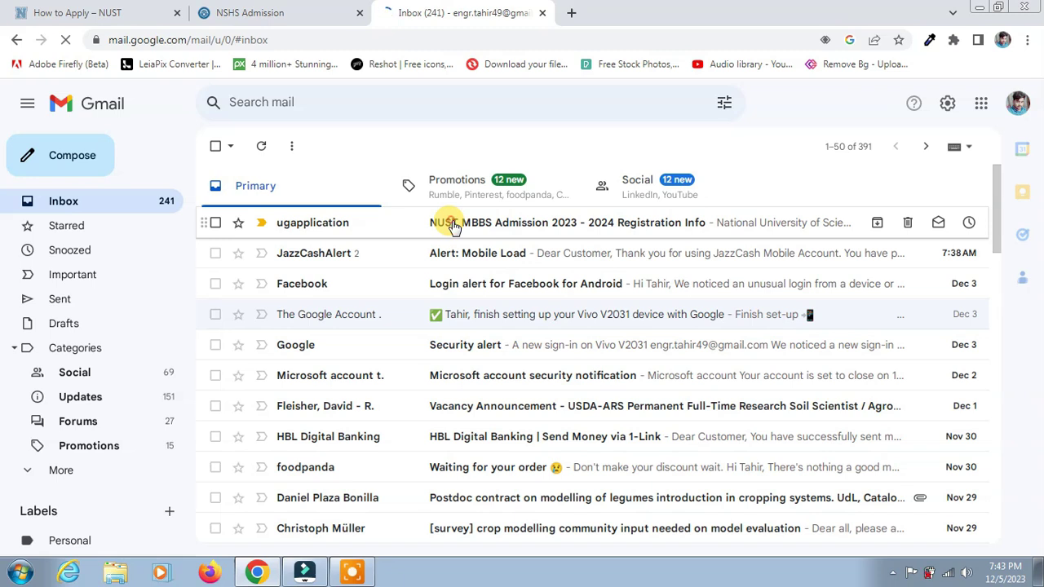
Step: Open the NUST MBBS Registration Info email and load its login link in a new tab
left_click(453, 226)
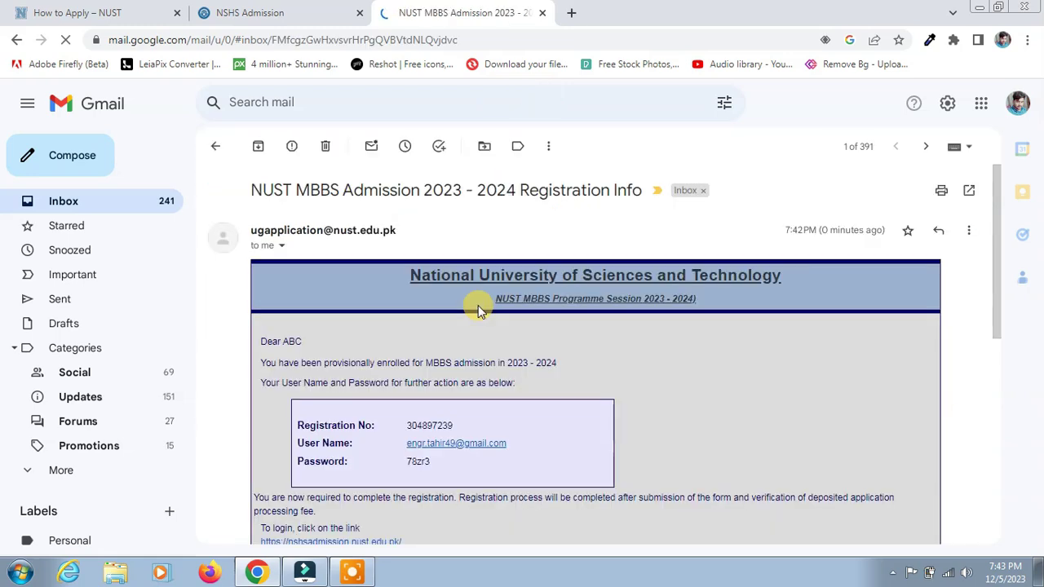
scroll(513, 326, "down", 1)
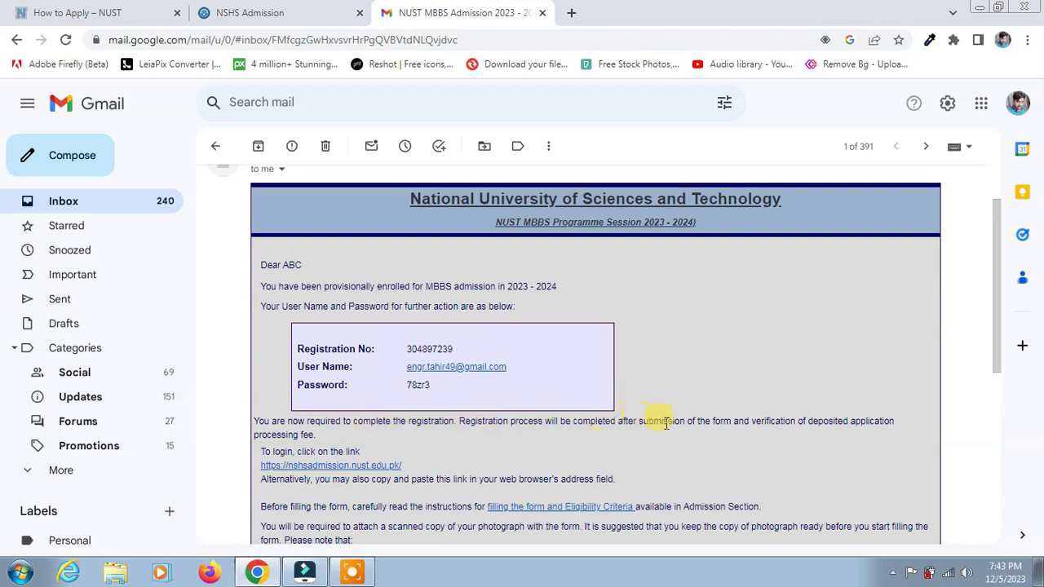
right_click(354, 465)
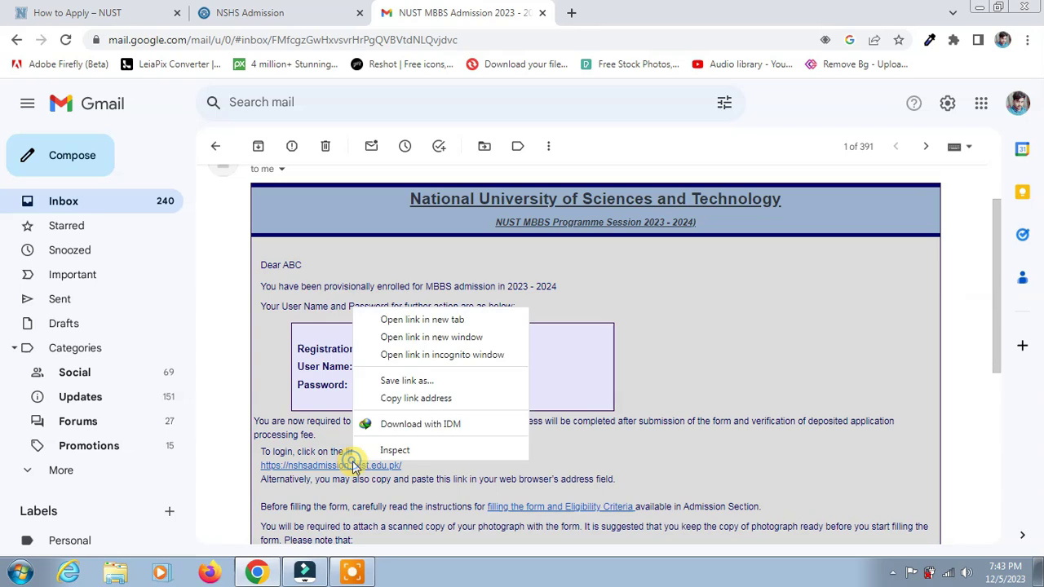
left_click(432, 325)
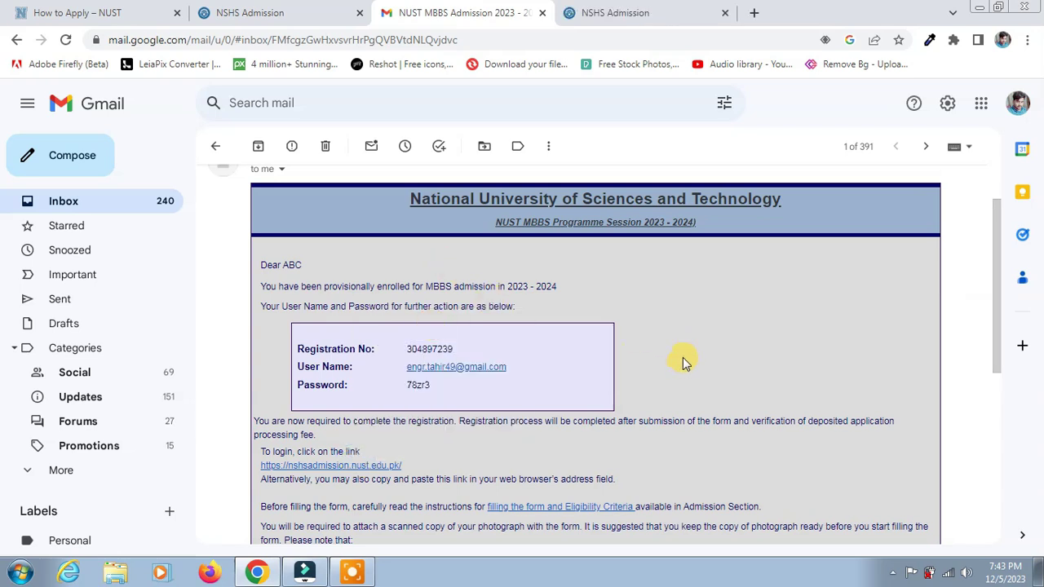
scroll(685, 363, "down", 2)
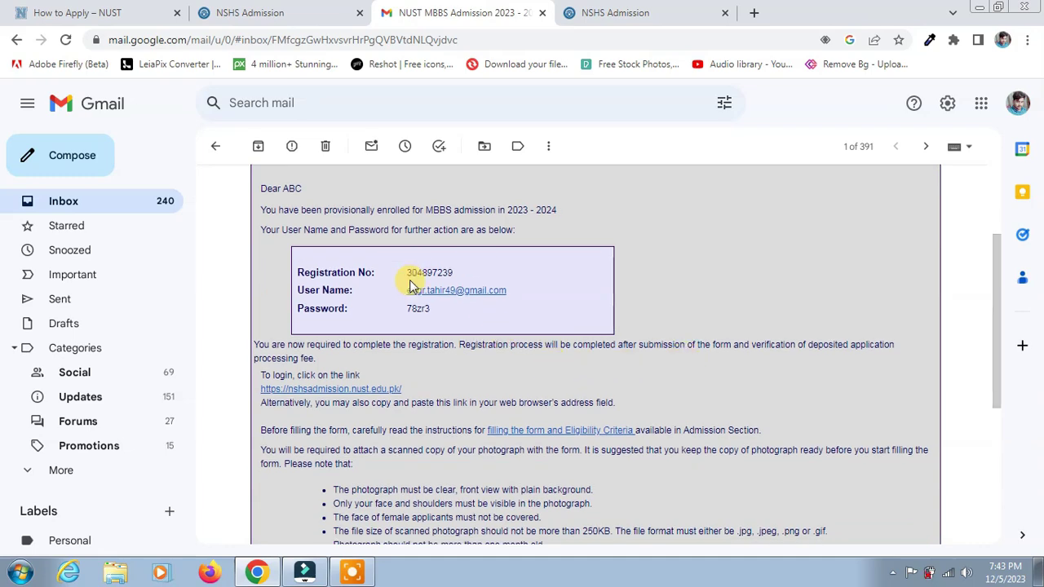
left_click(667, 12)
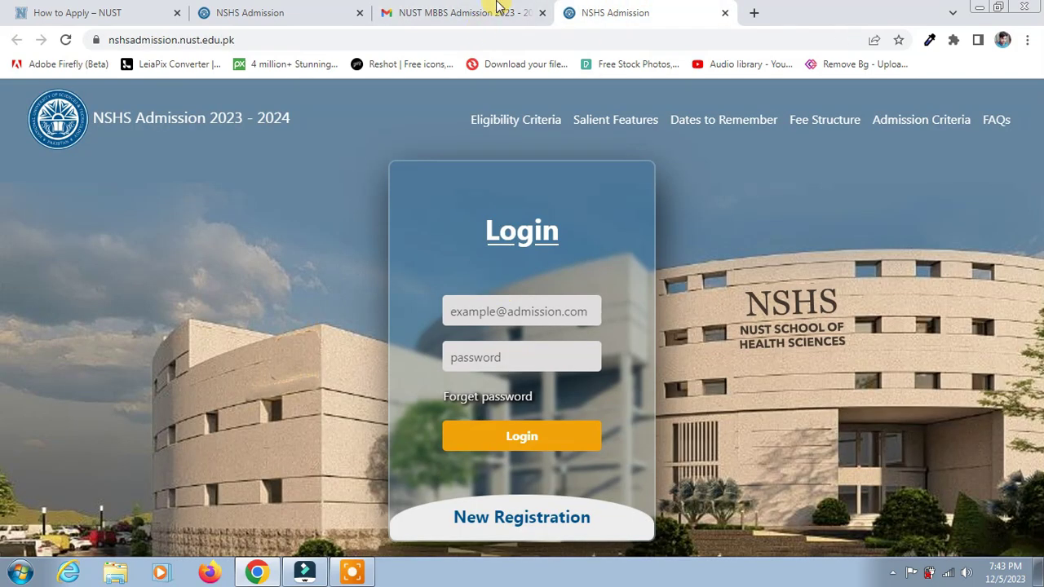
Step: Copy the emailed user name into the portal's login e-mail field
left_click(497, 8)
left_click_drag(408, 295, 514, 287)
right_click(491, 292)
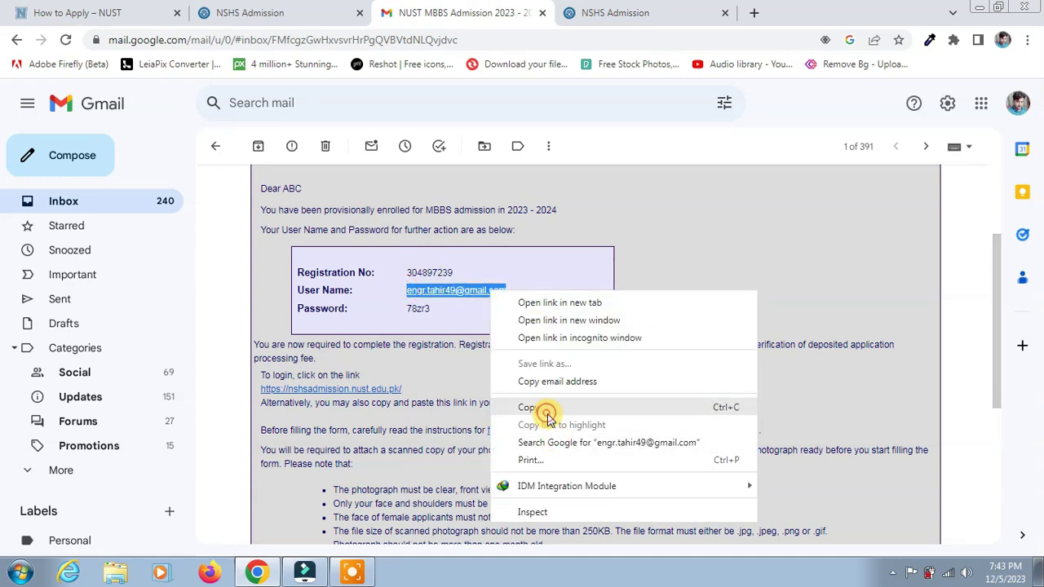
left_click(538, 407)
left_click(604, 10)
left_click(537, 311)
right_click(537, 311)
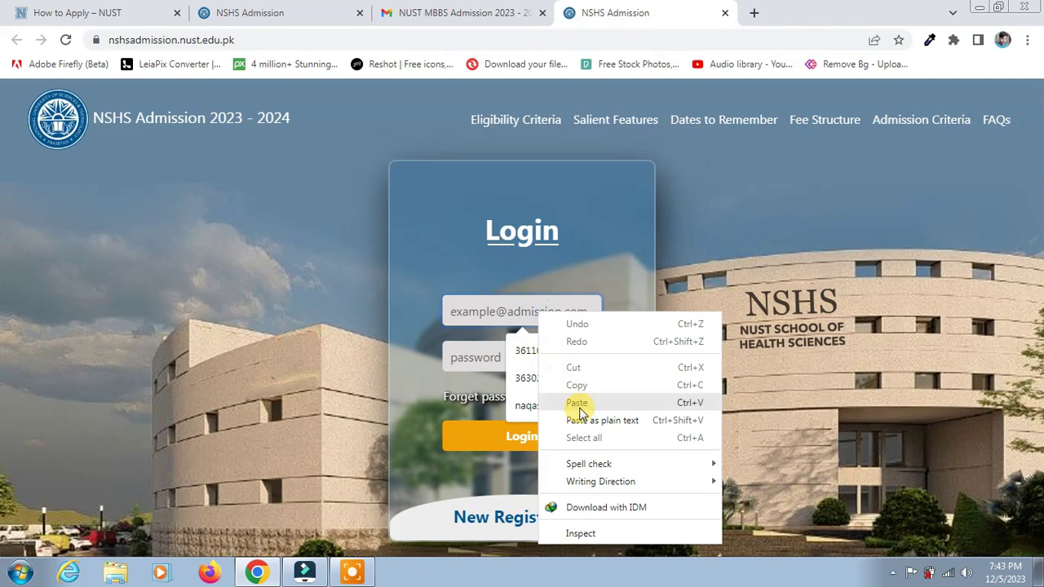
left_click(578, 400)
Step: Copy the emailed password into the login password field and log in
left_click(459, 10)
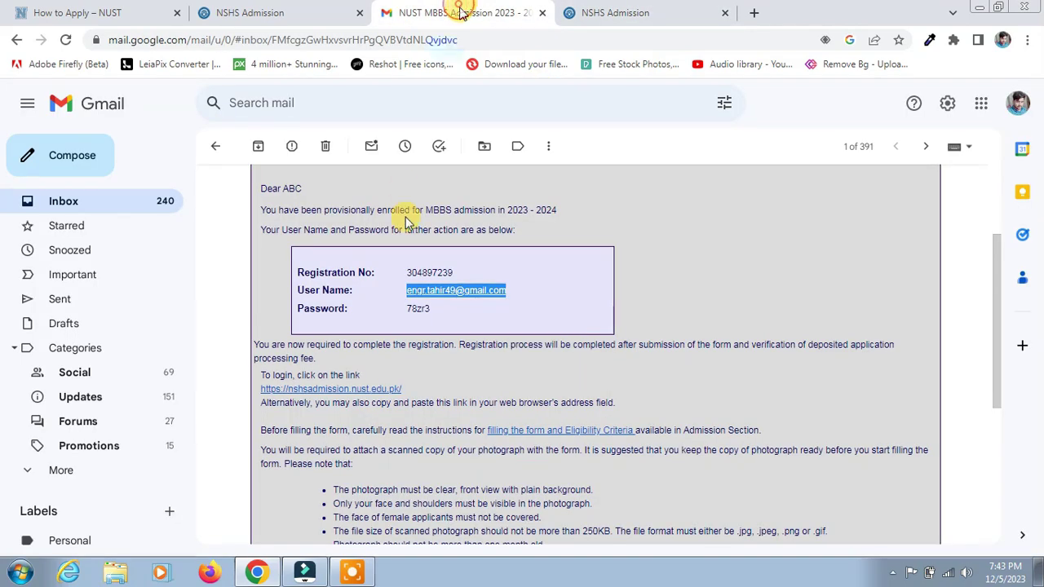
left_click_drag(406, 308, 432, 315)
right_click(433, 314)
left_click(462, 322)
left_click(603, 10)
left_click(512, 358)
right_click(503, 357)
left_click(499, 205)
left_click(529, 437)
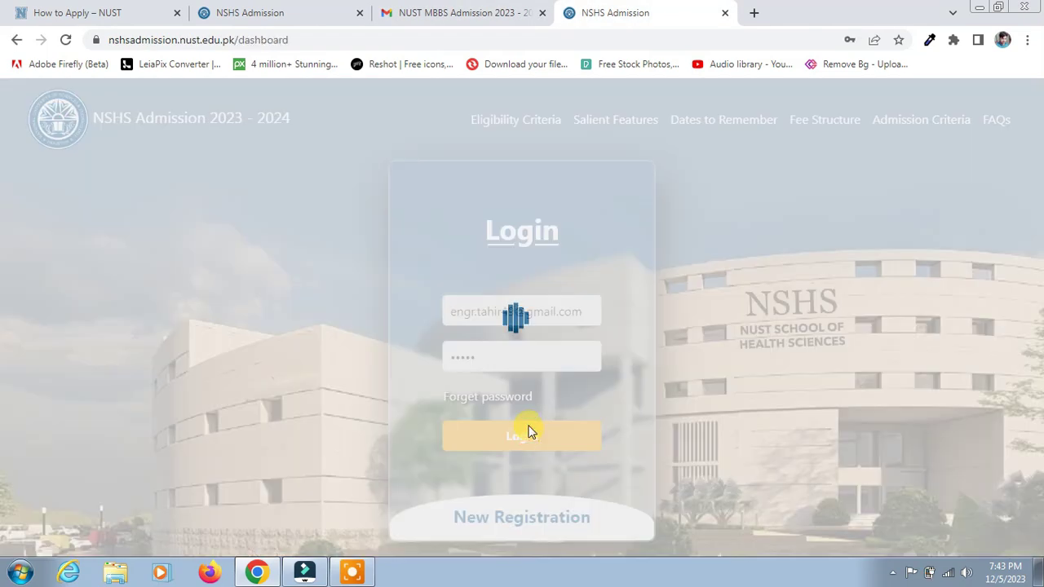
Step: Save the password in Chrome, close the How to Apply and extra NSHS tabs, and return to the dashboard
left_click(818, 258)
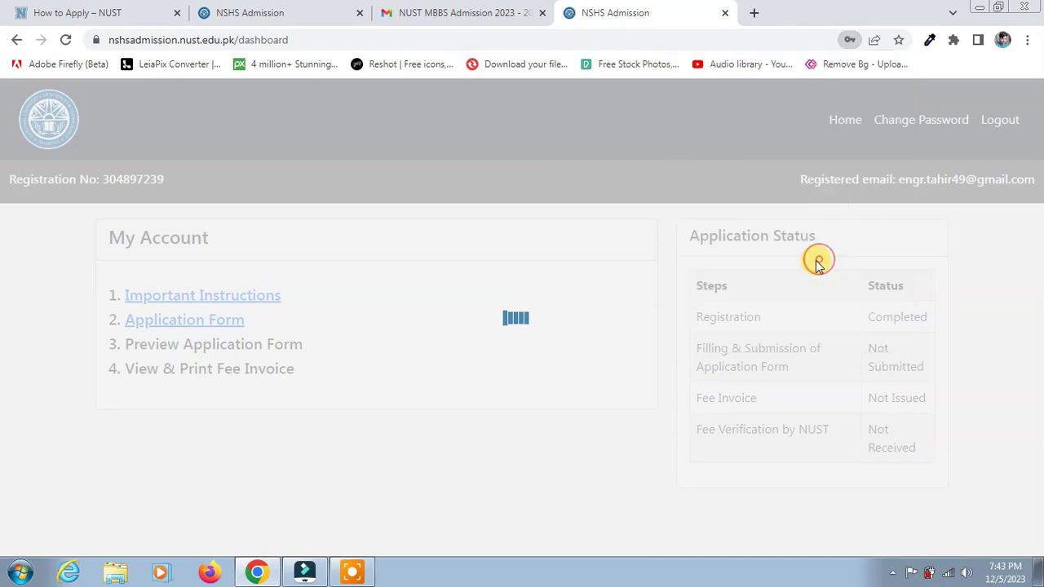
left_click(168, 12)
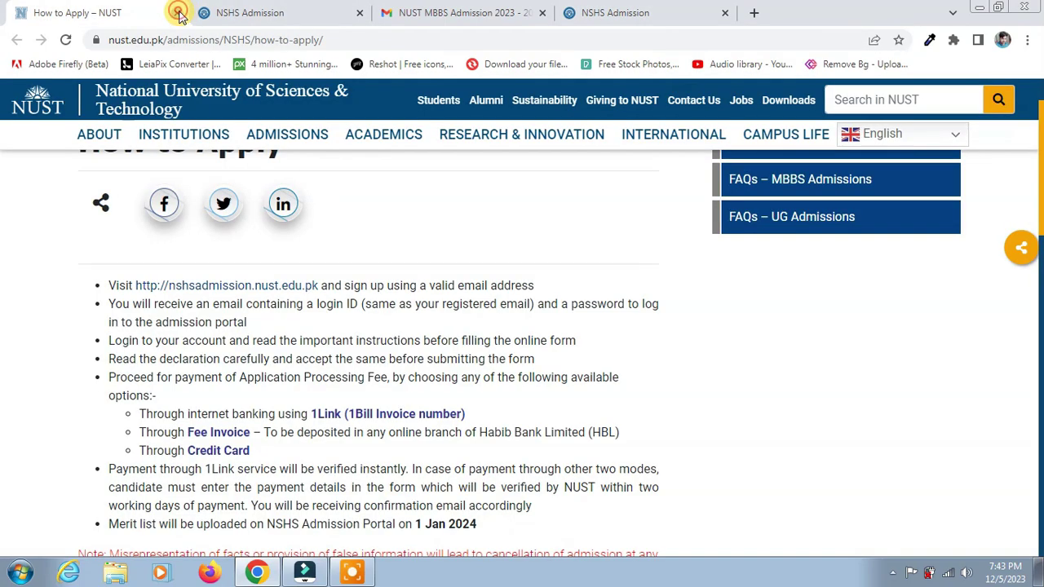
left_click(178, 13)
left_click(177, 12)
left_click(276, 13)
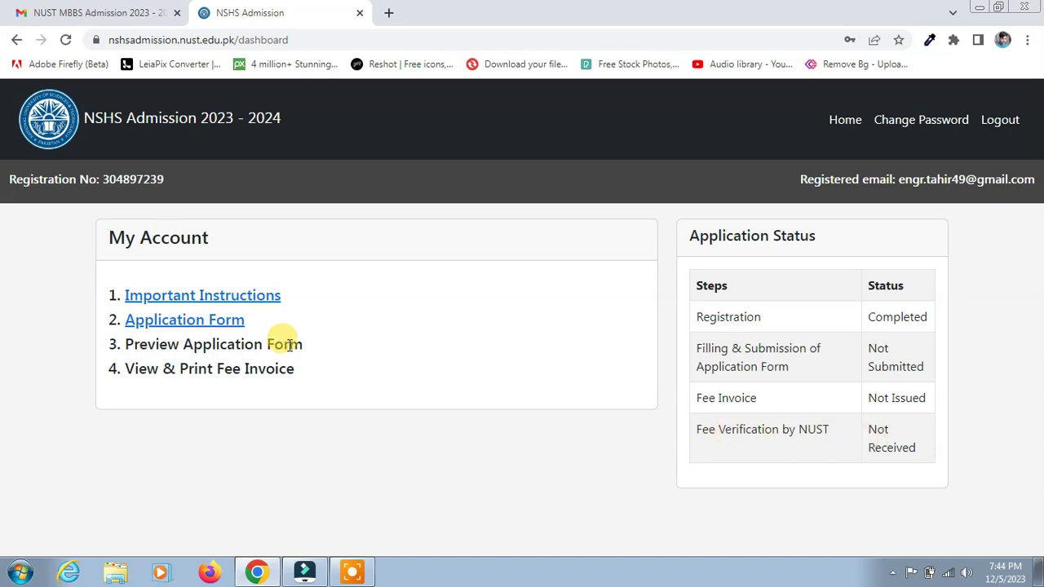
Step: Open Important Instructions in a new tab, then close that tab when it shows the login page
right_click(219, 298)
left_click(252, 303)
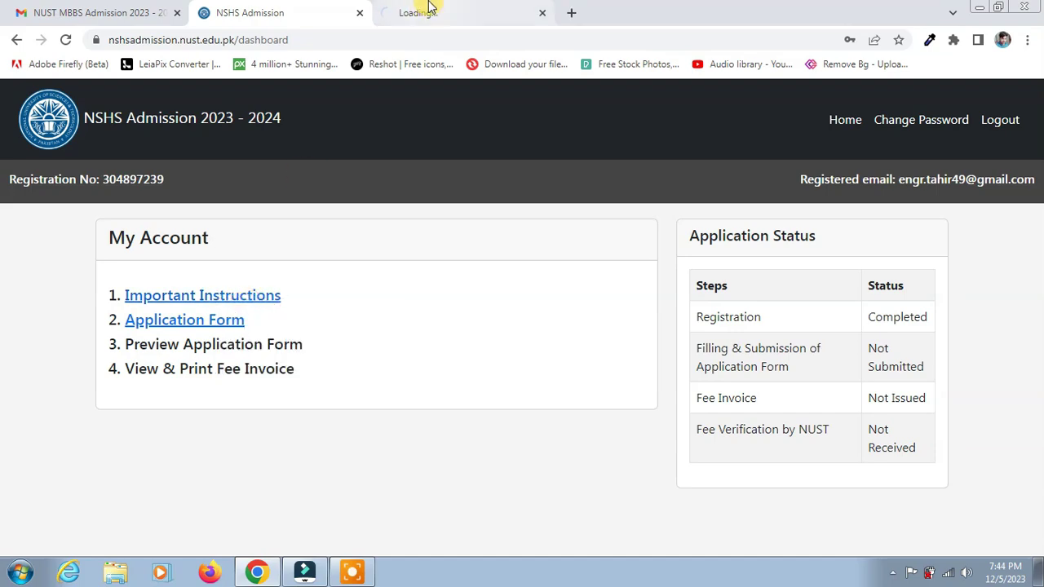
left_click(428, 10)
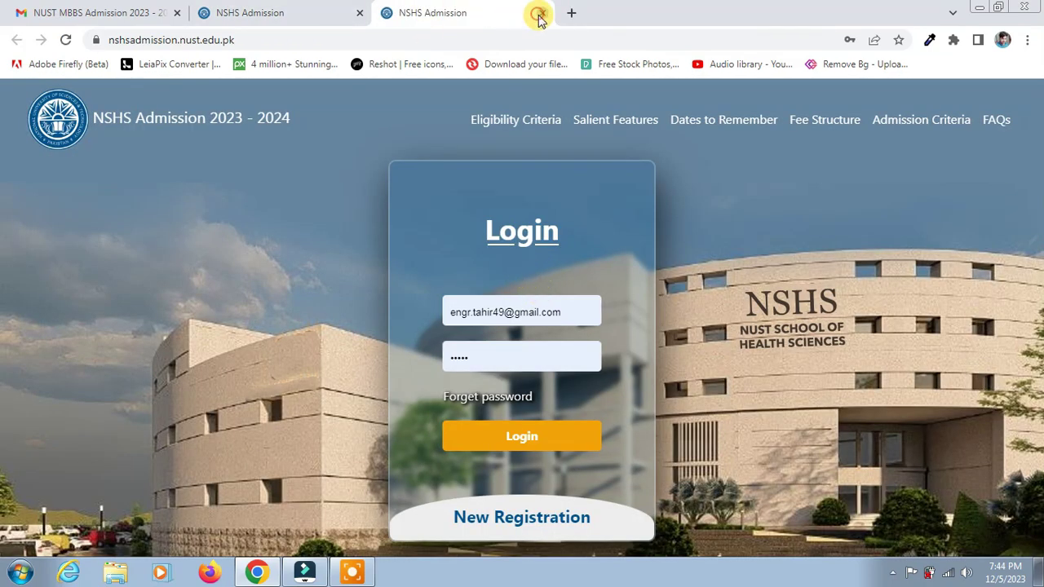
left_click(539, 15)
Step: Open Important Instructions and read the eligibility and merit weightage (SSC 10%, HSSC 40%, MDCAT 50%)
left_click(222, 297)
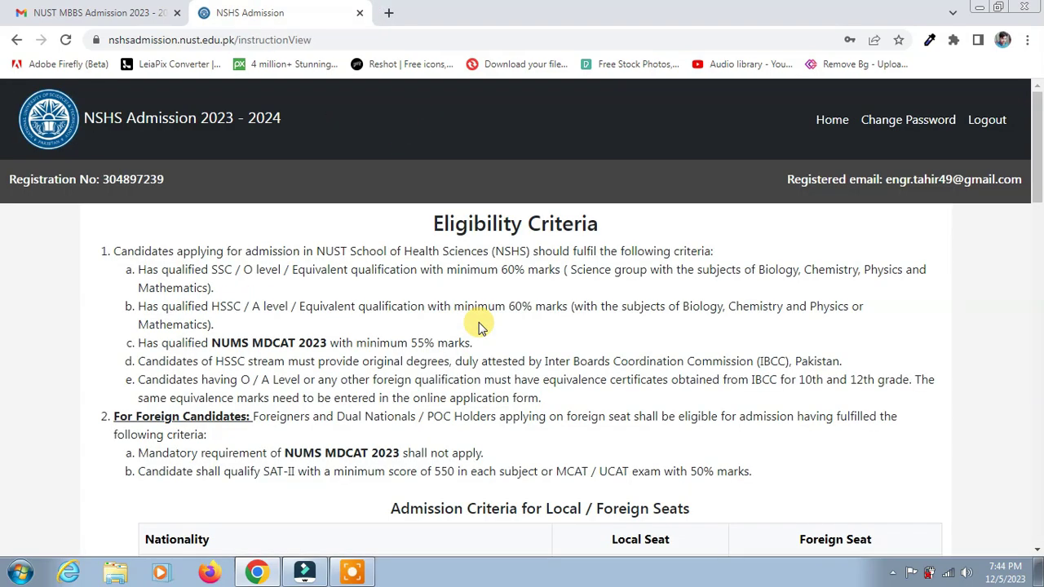
scroll(506, 339, "down", 3)
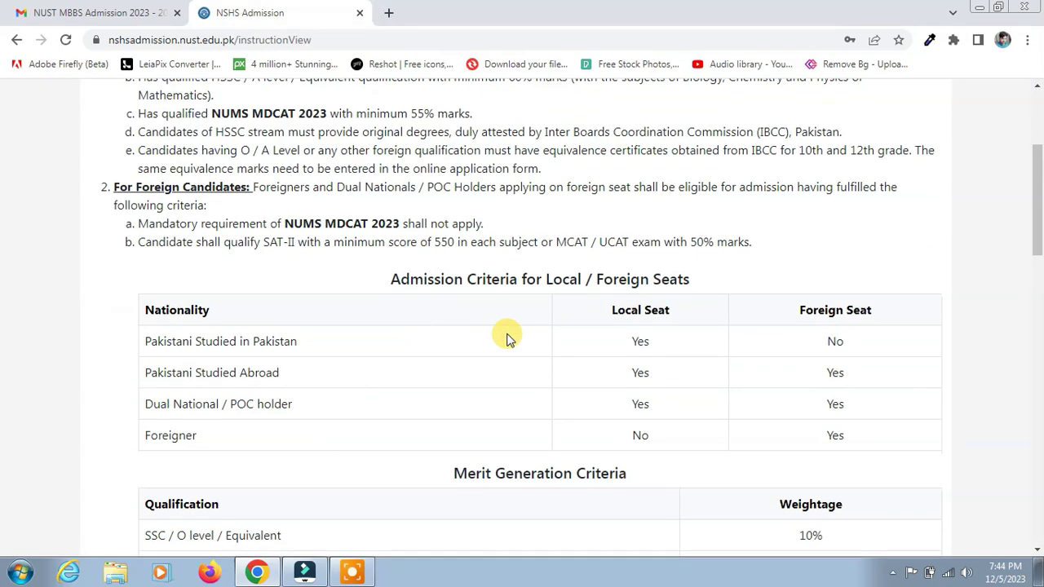
scroll(449, 363, "down", 5)
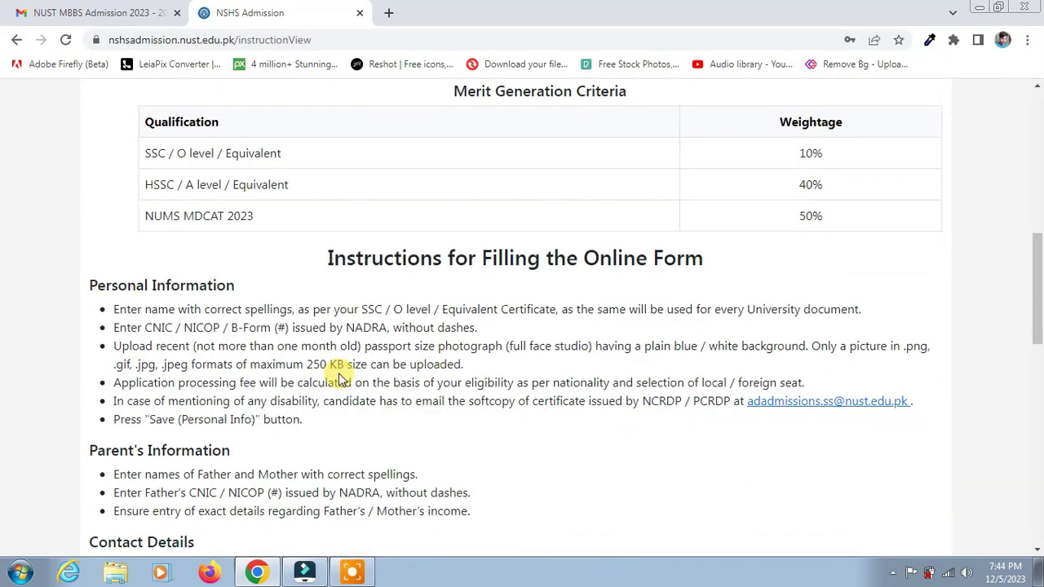
scroll(341, 377, "up", 7)
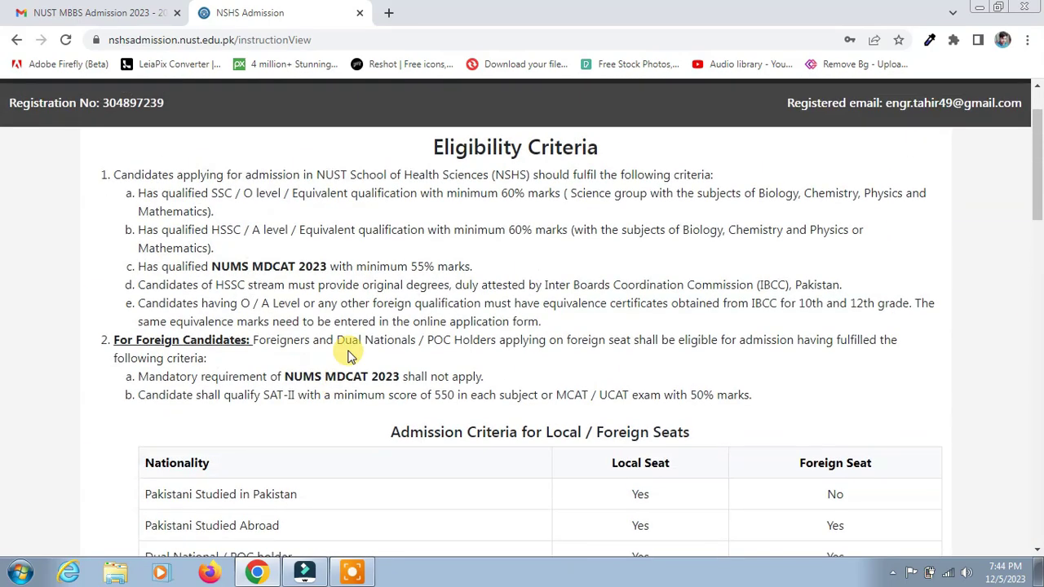
scroll(381, 338, "down", 5)
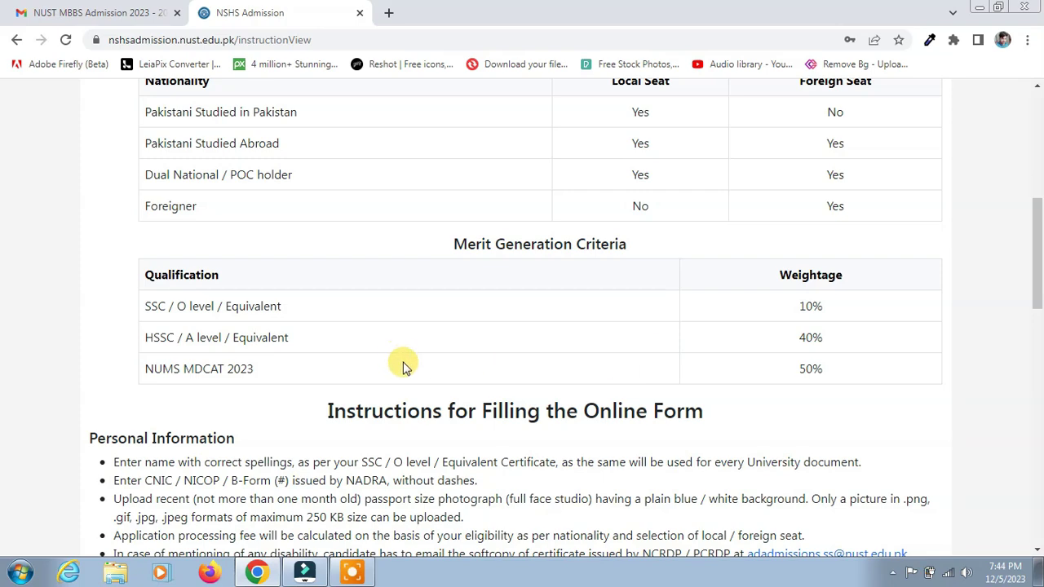
scroll(483, 364, "down", 2)
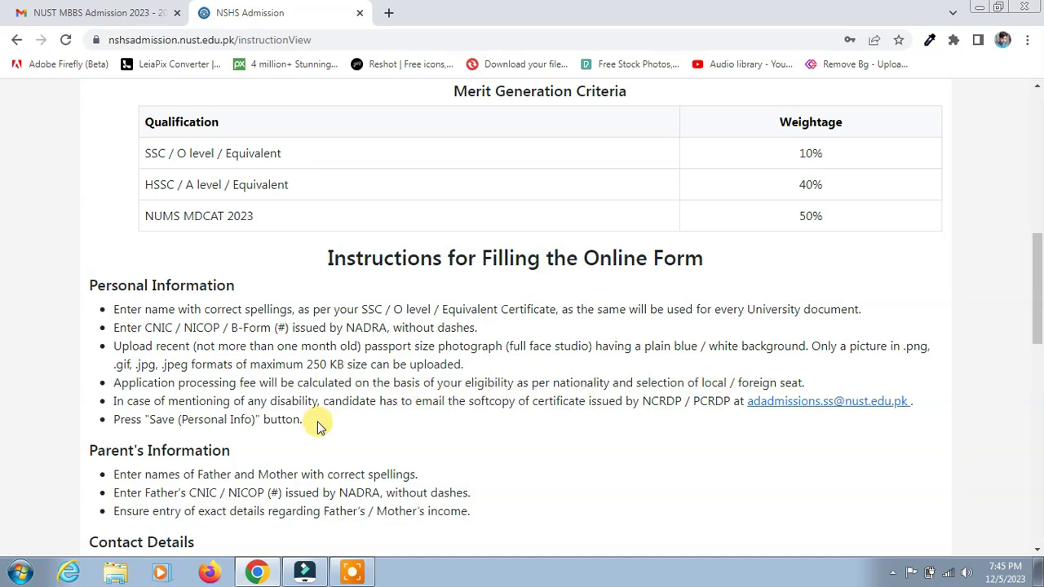
Step: Scroll through the remaining instructions down to the three fee payment options
scroll(552, 403, "down", 2)
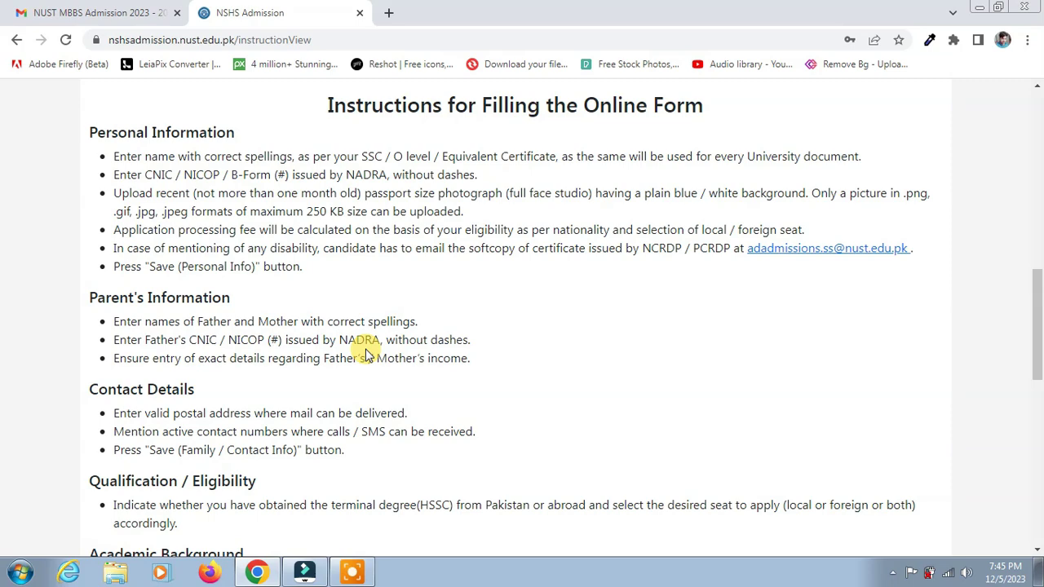
scroll(369, 356, "down", 1)
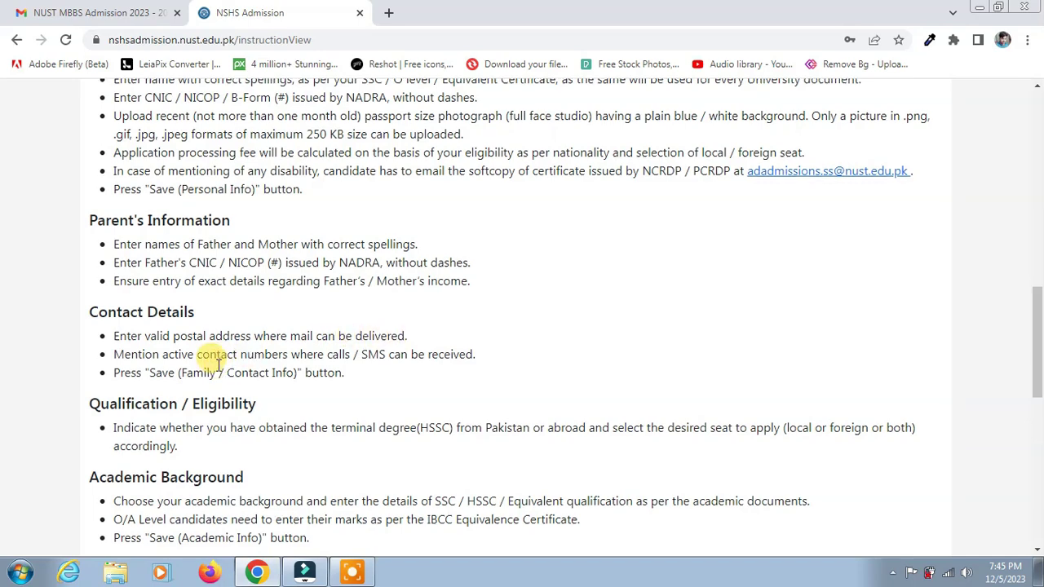
scroll(216, 364, "down", 1)
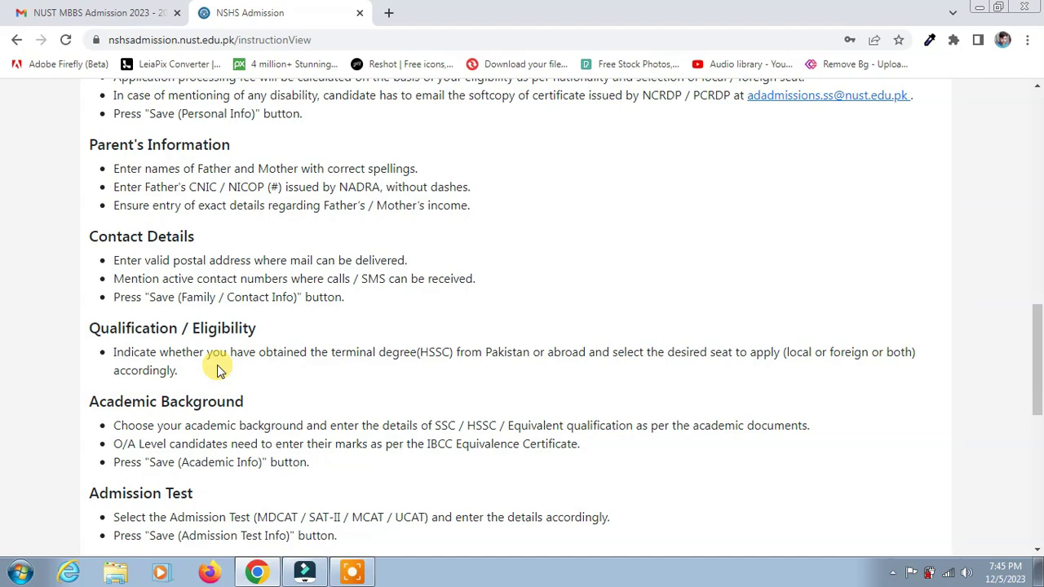
scroll(302, 368, "down", 1)
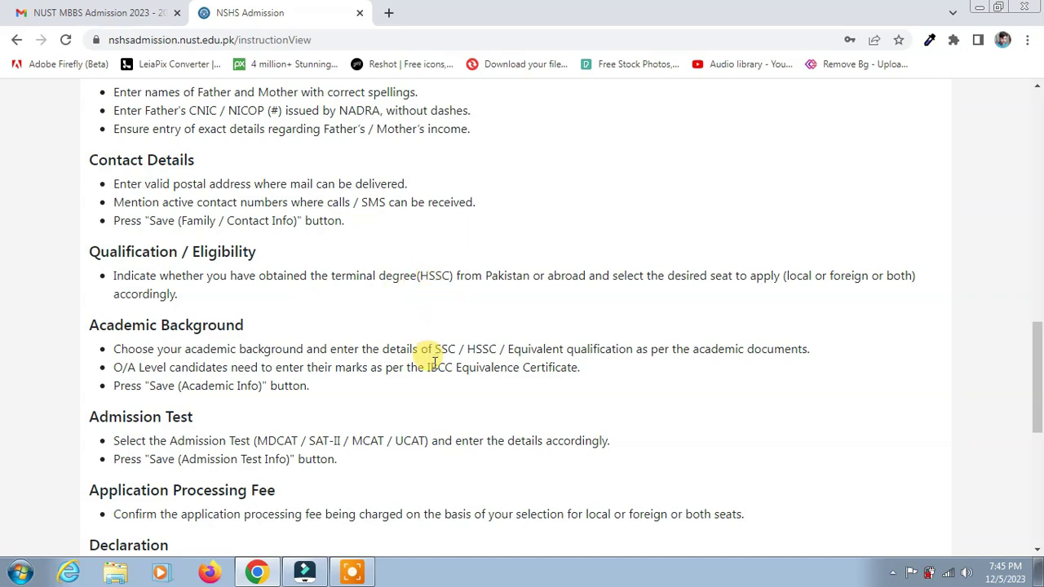
scroll(434, 359, "down", 1)
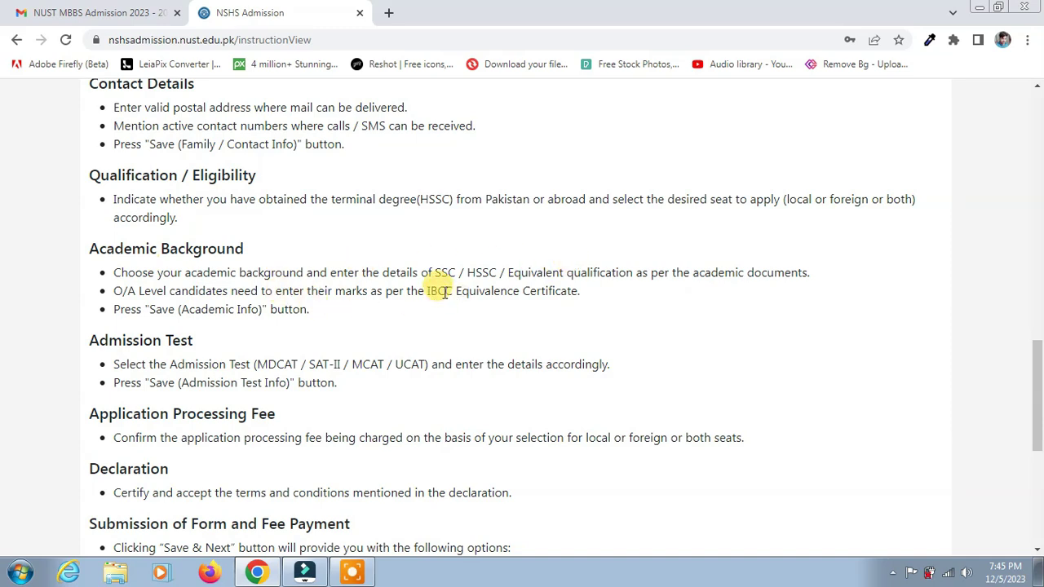
scroll(443, 326, "down", 1)
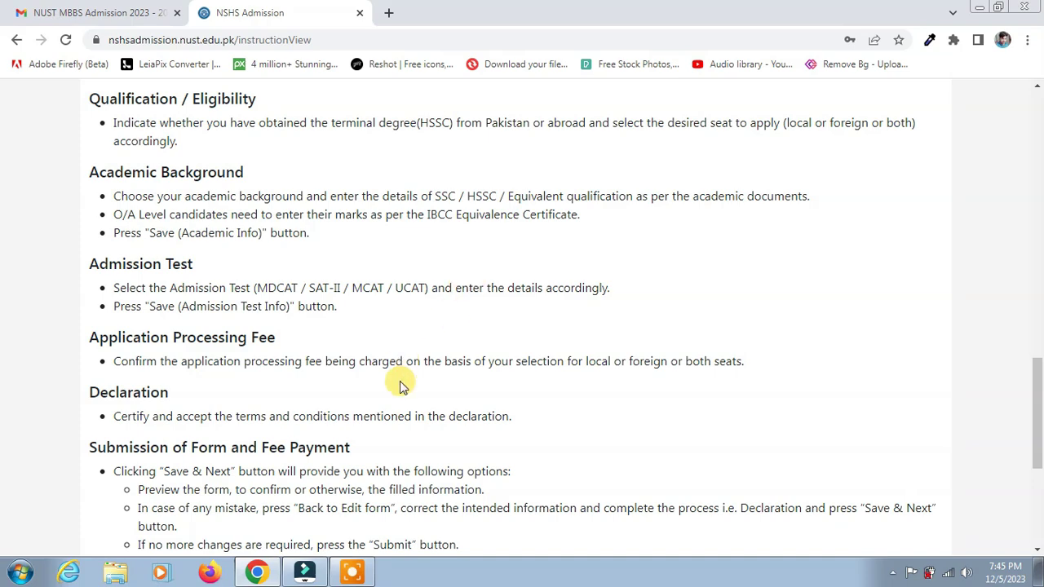
scroll(400, 383, "down", 2)
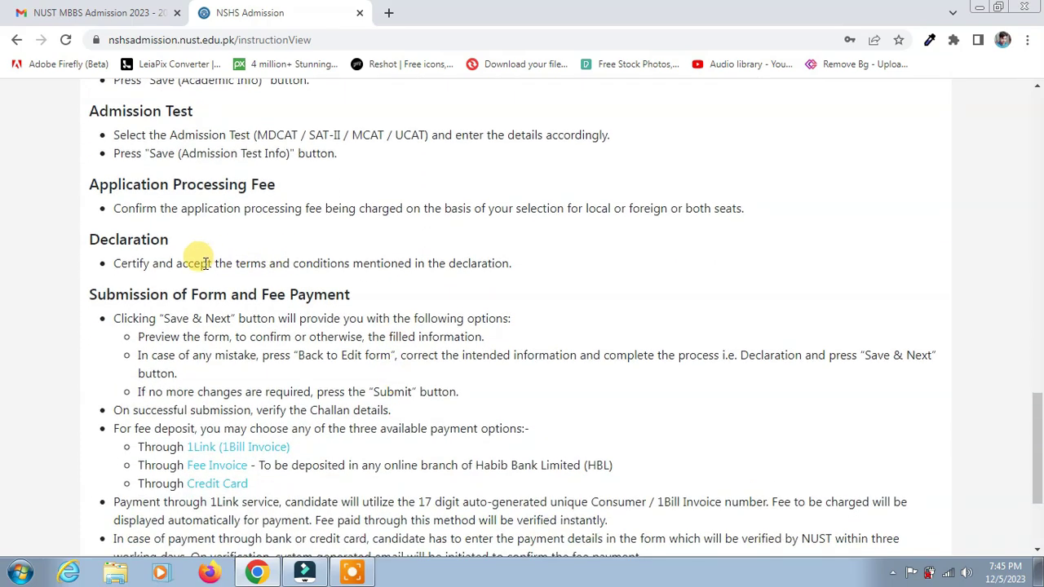
scroll(163, 335, "down", 1)
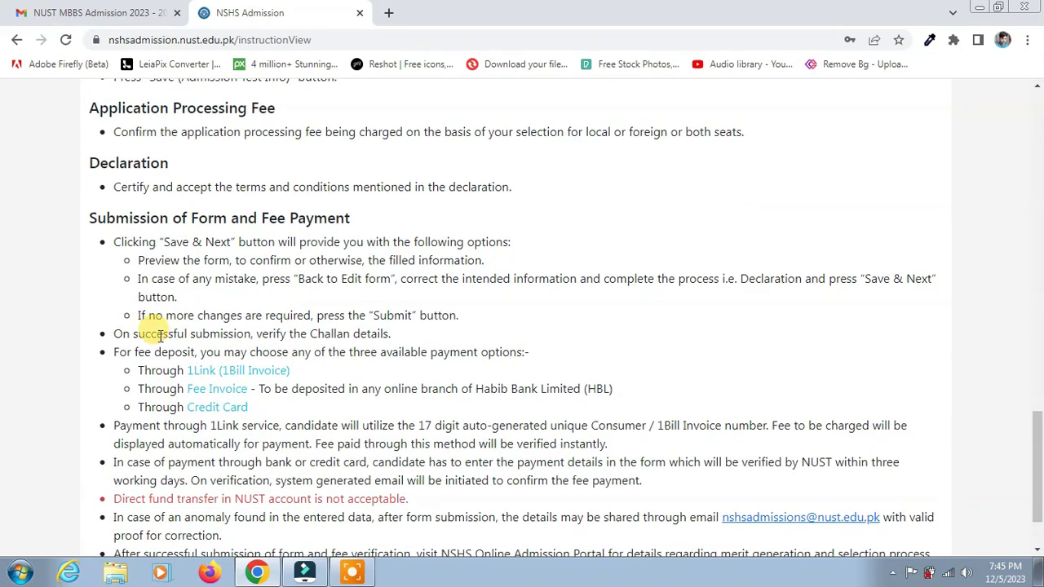
scroll(233, 431, "down", 2)
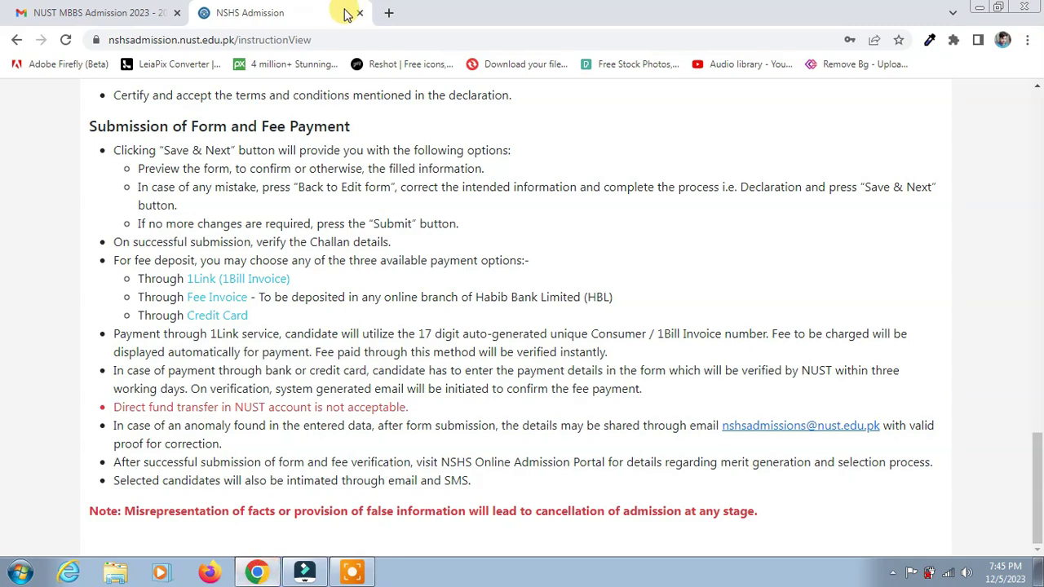
scroll(459, 356, "up", 15)
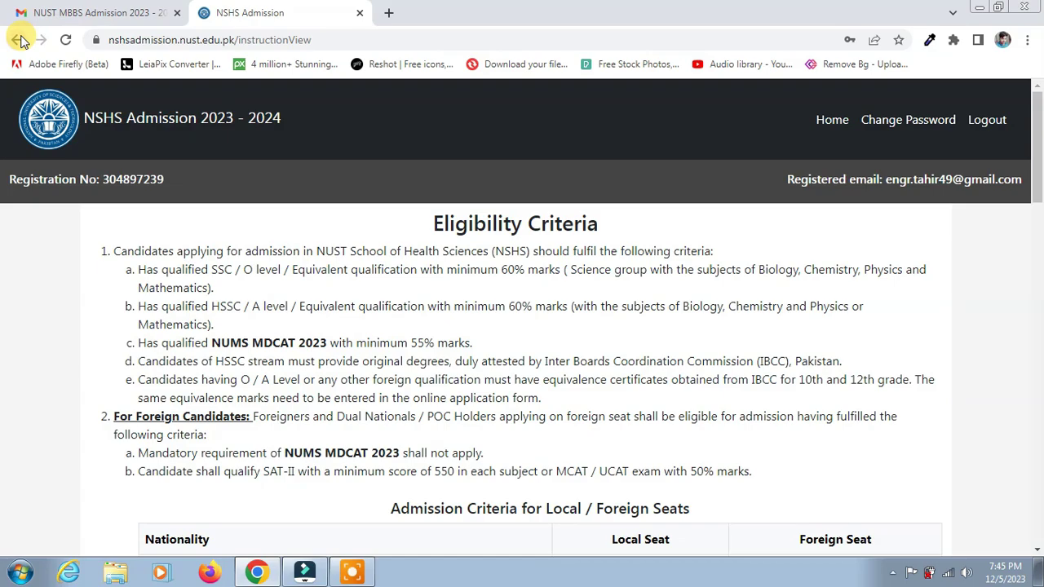
scroll(459, 357, "down", 15)
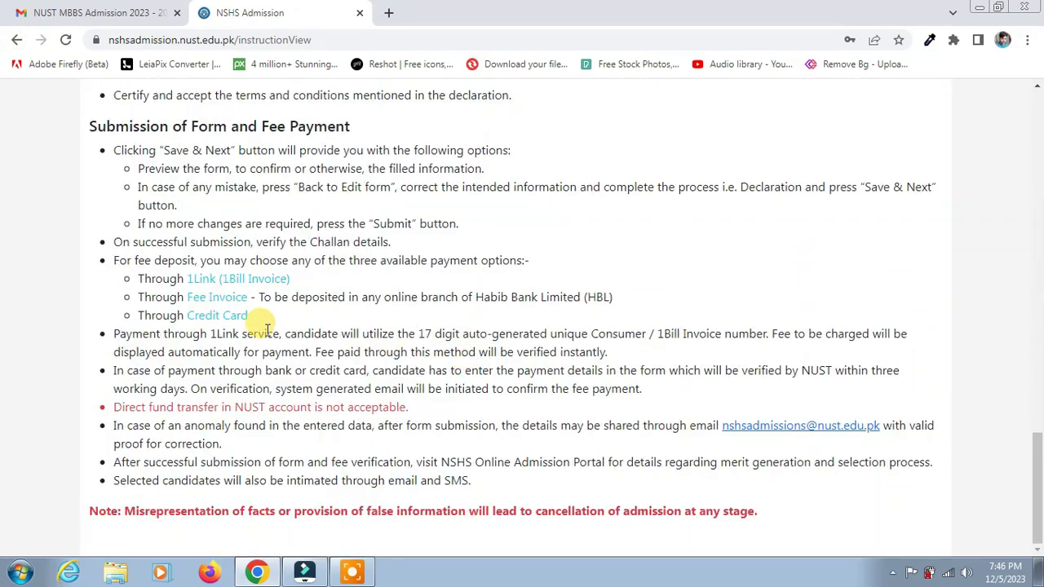
scroll(267, 328, "up", 10)
Step: Open the MBBS admission form and fill in the name, gender Male and date of birth 01/01/2000
left_click(16, 39)
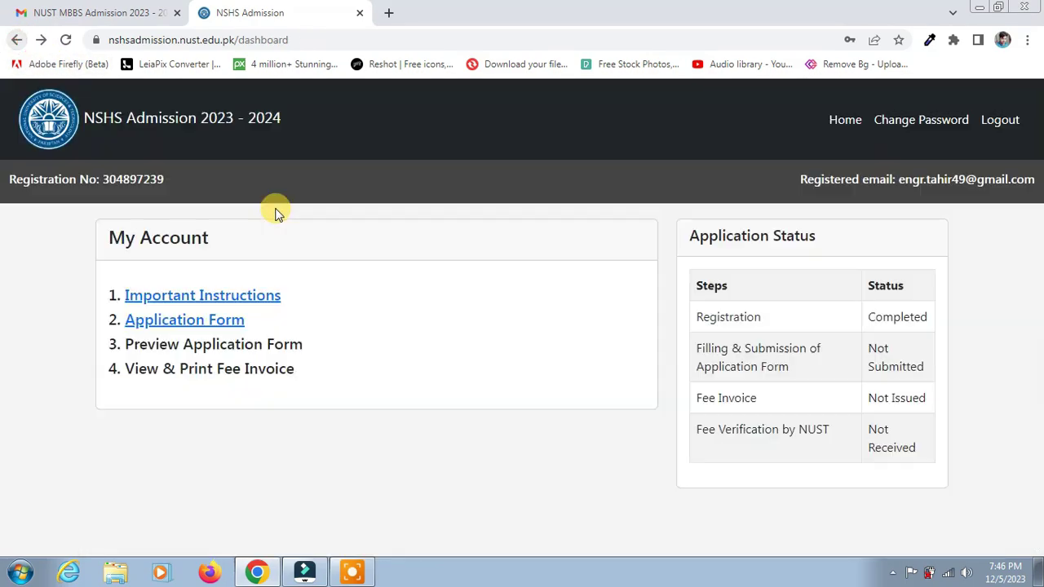
left_click(237, 323)
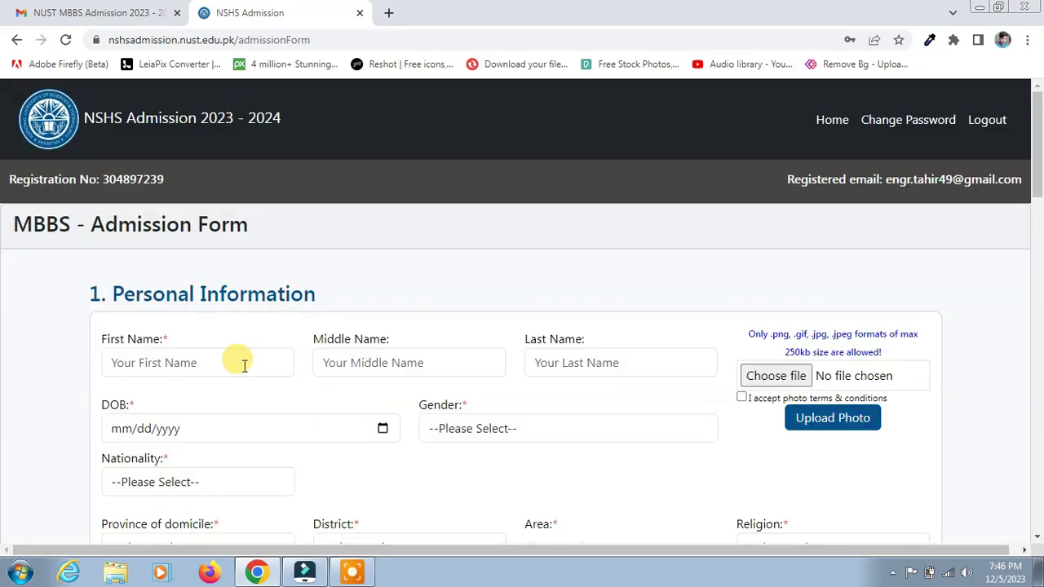
left_click(234, 358)
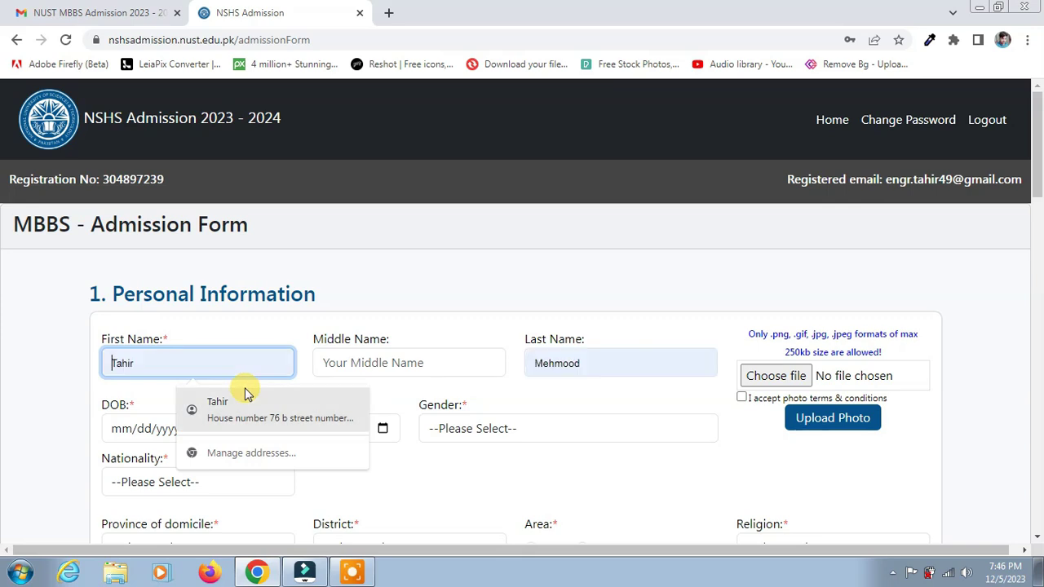
left_click(244, 395)
left_click(410, 364)
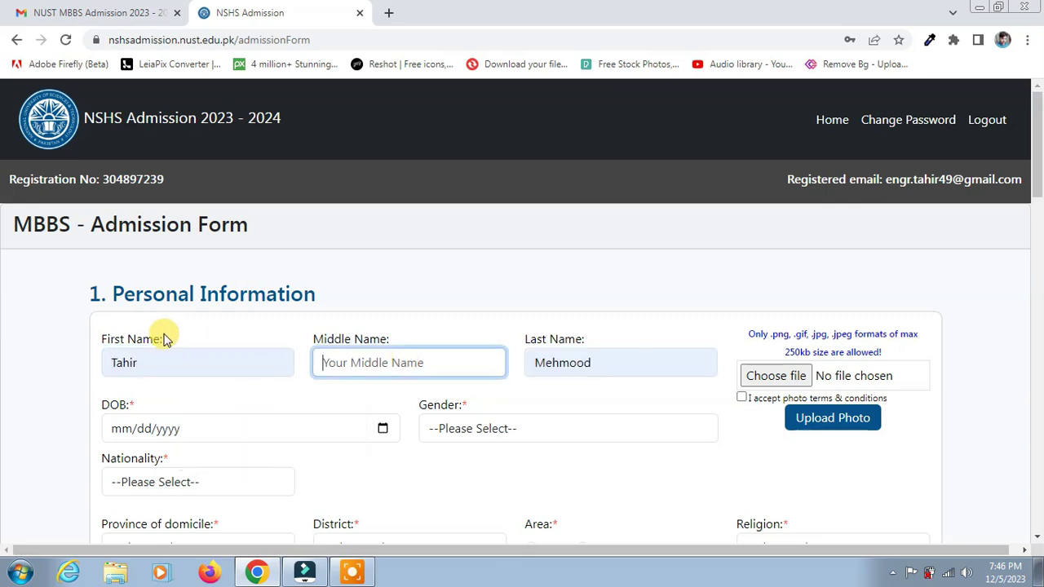
left_click(206, 439)
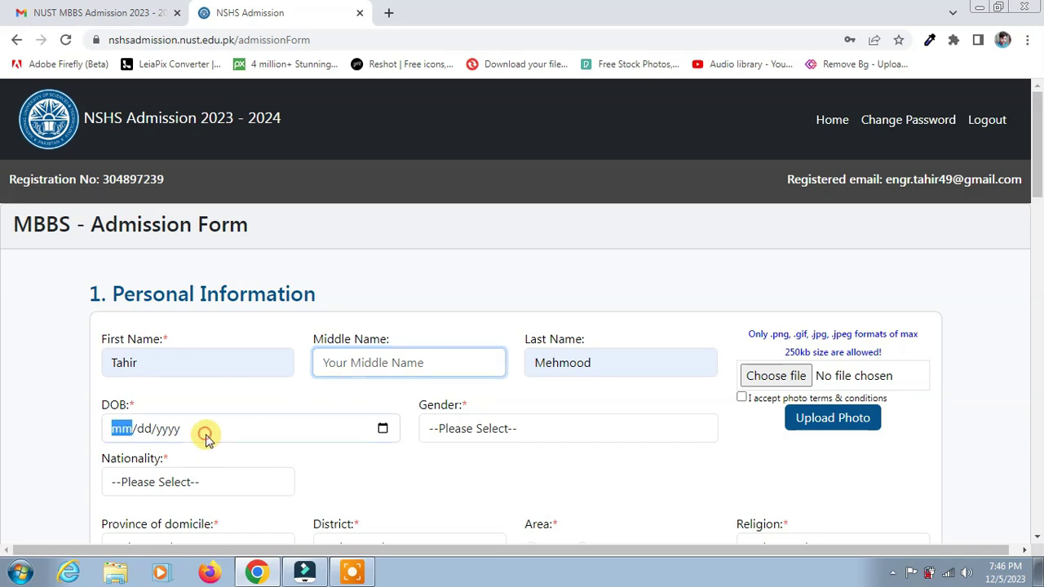
left_click(426, 426)
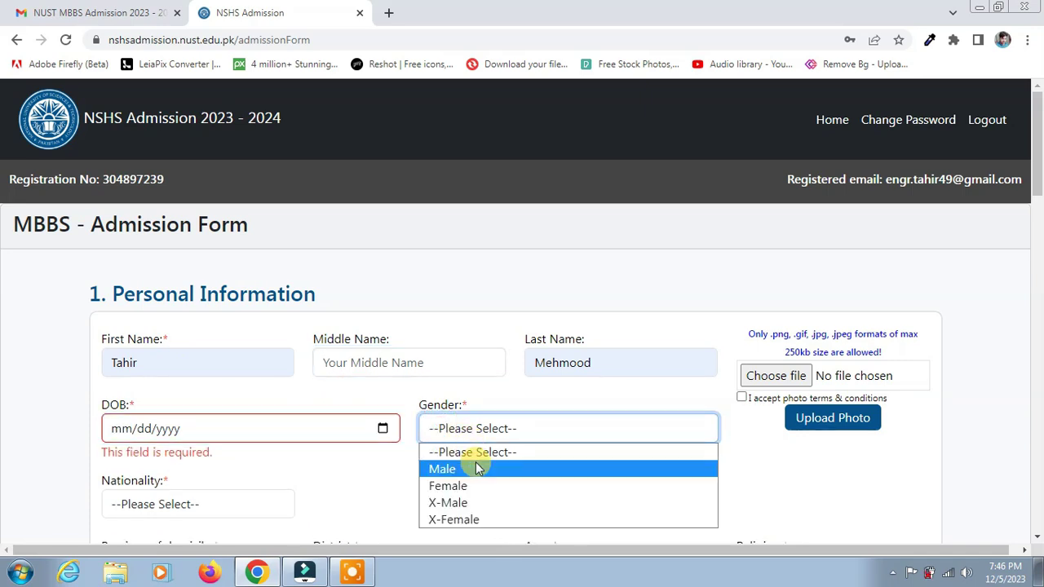
left_click(478, 468)
left_click(269, 433)
type("1/01/")
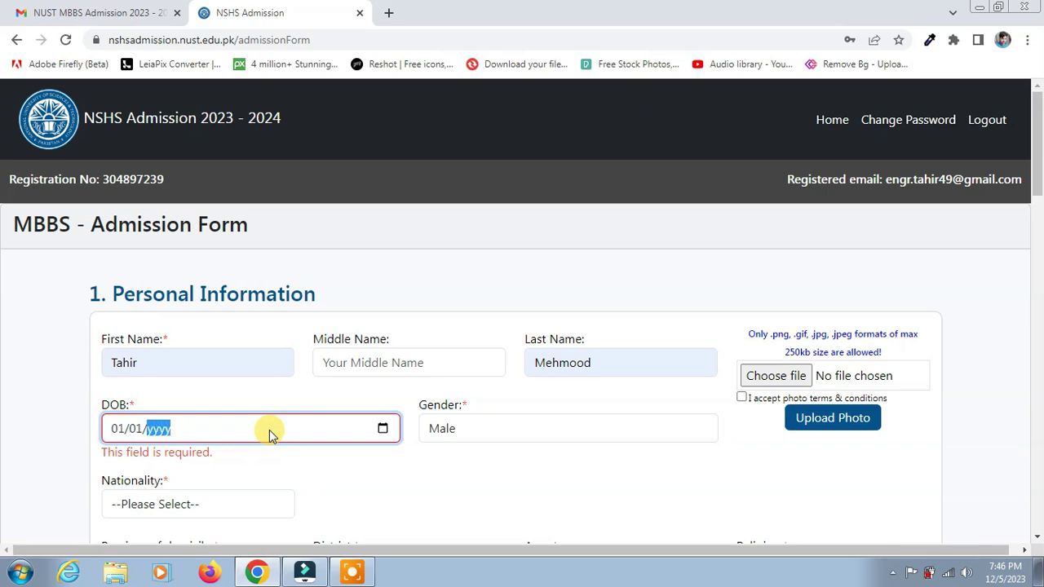
type("2000")
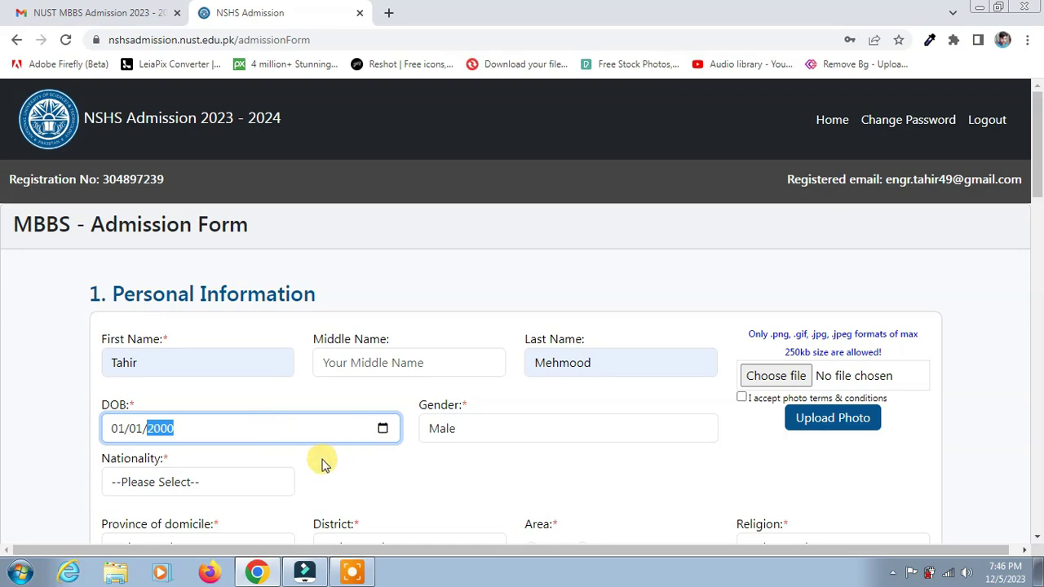
Step: Set nationality to Pakistani, enter the CNIC number, and choose Punjab as province of domicile
scroll(217, 416, "down", 1)
left_click(217, 406)
left_click(222, 441)
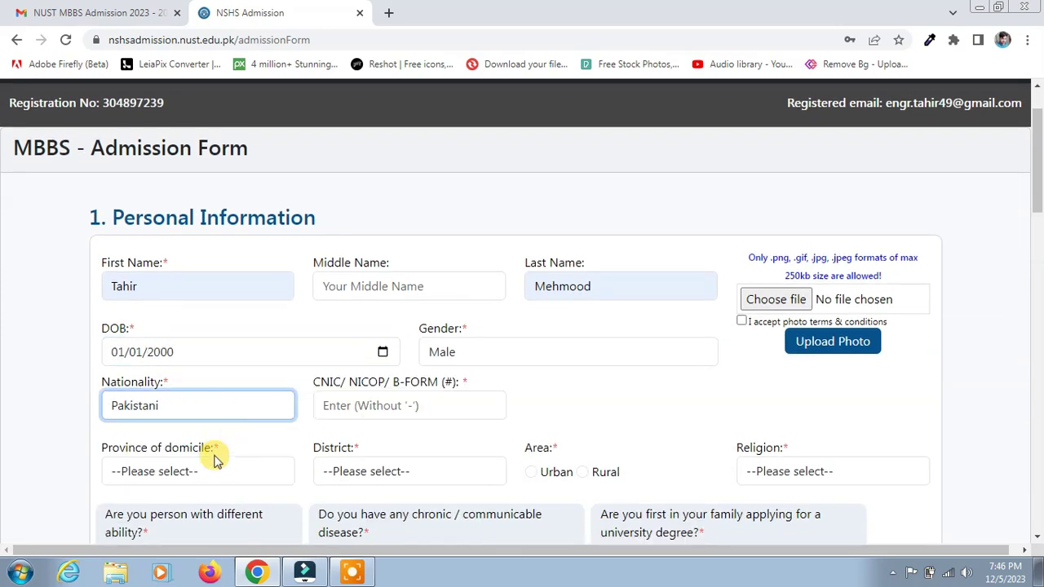
left_click(348, 408)
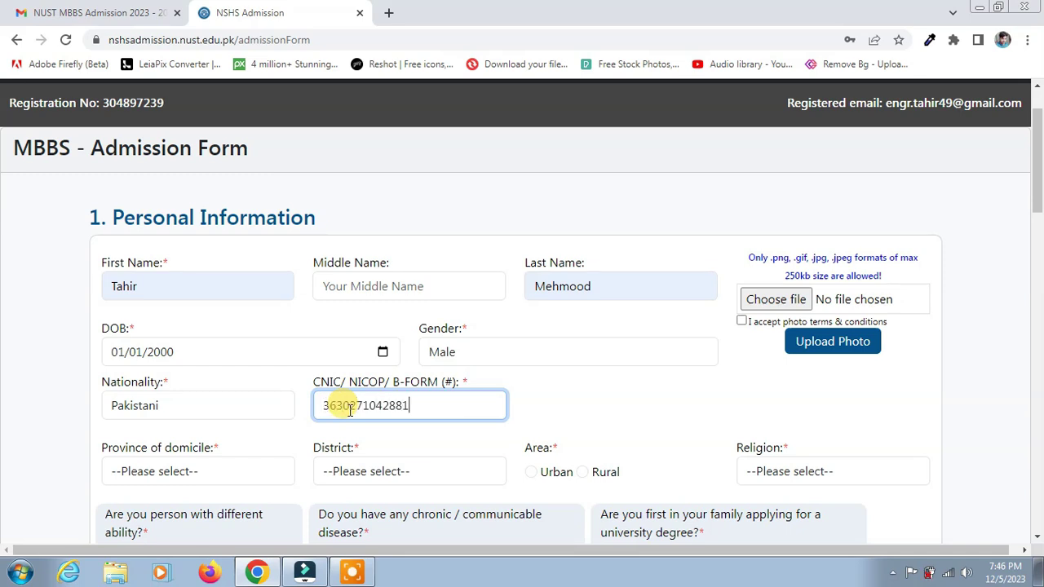
left_click(230, 469)
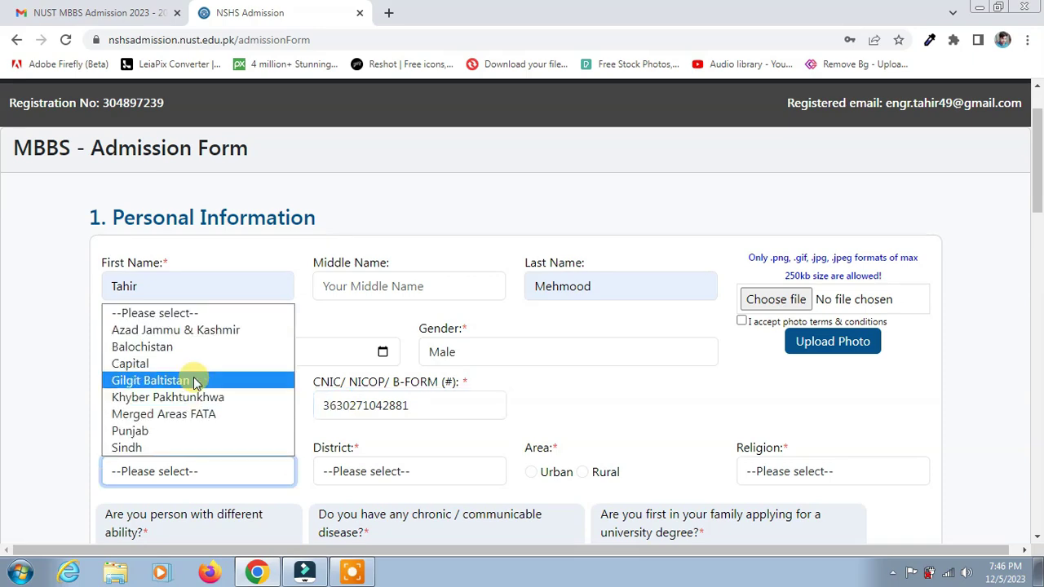
left_click(230, 438)
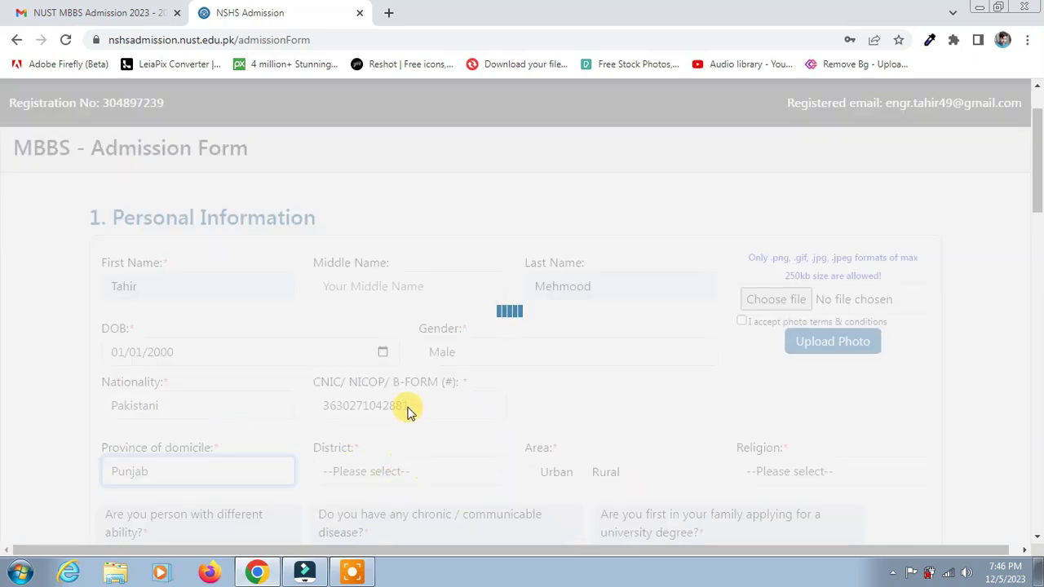
Step: Set the area to Urban and the district to Multan
scroll(433, 404, "down", 2)
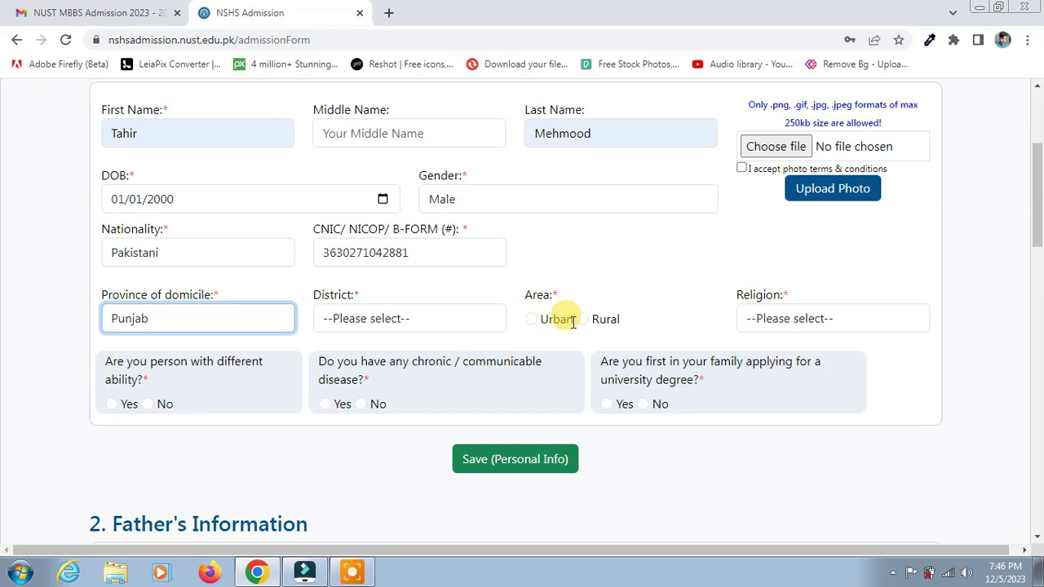
left_click(531, 320)
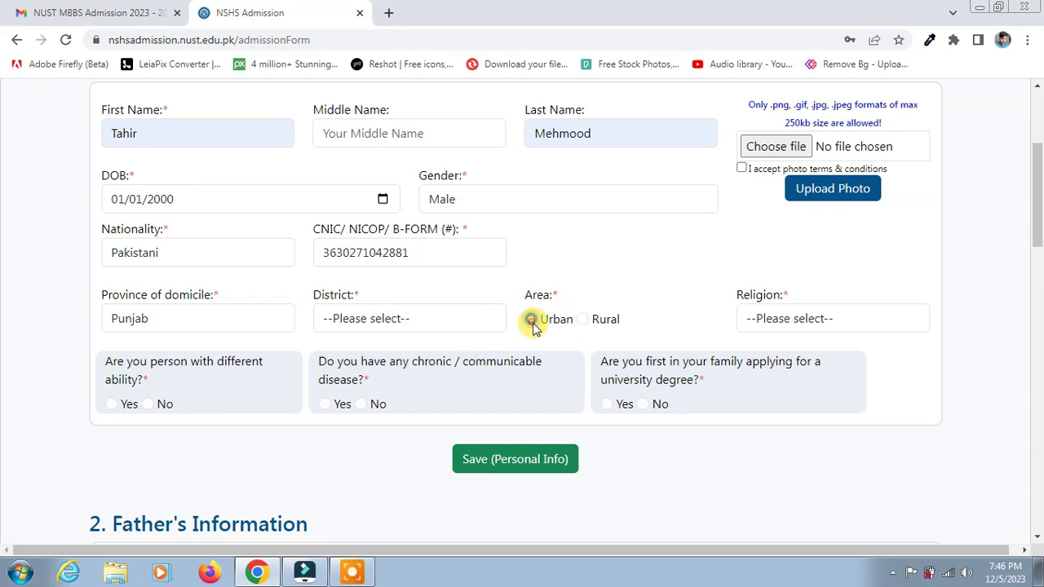
left_click(410, 319)
key("m")
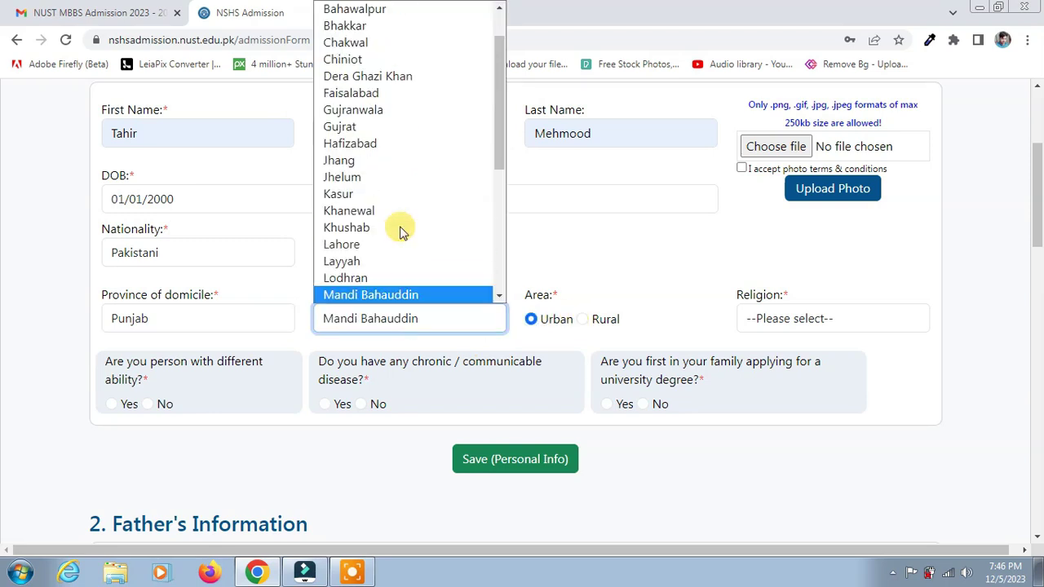
key("m")
key("m")
key("m")
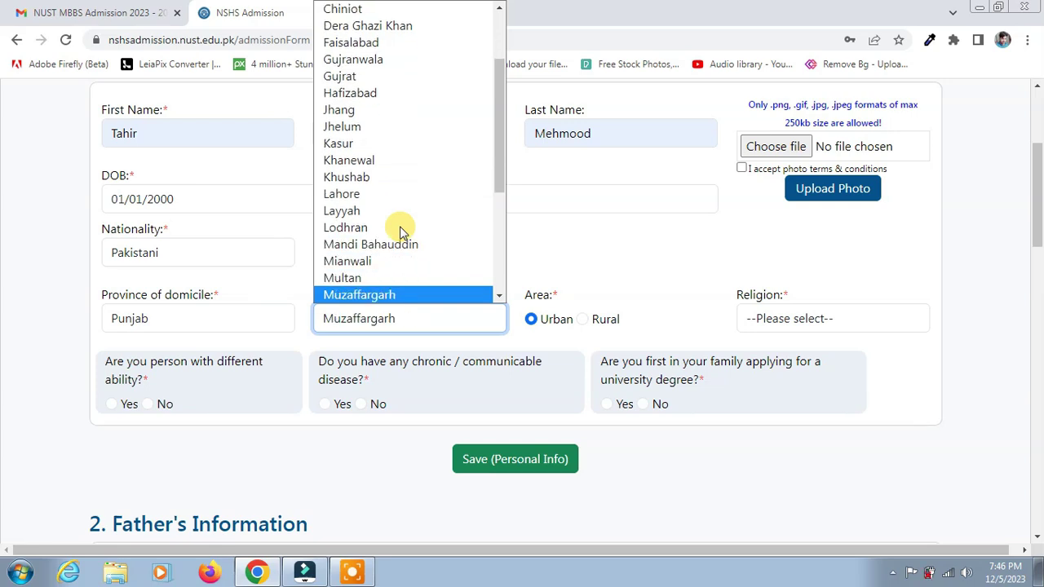
left_click(378, 277)
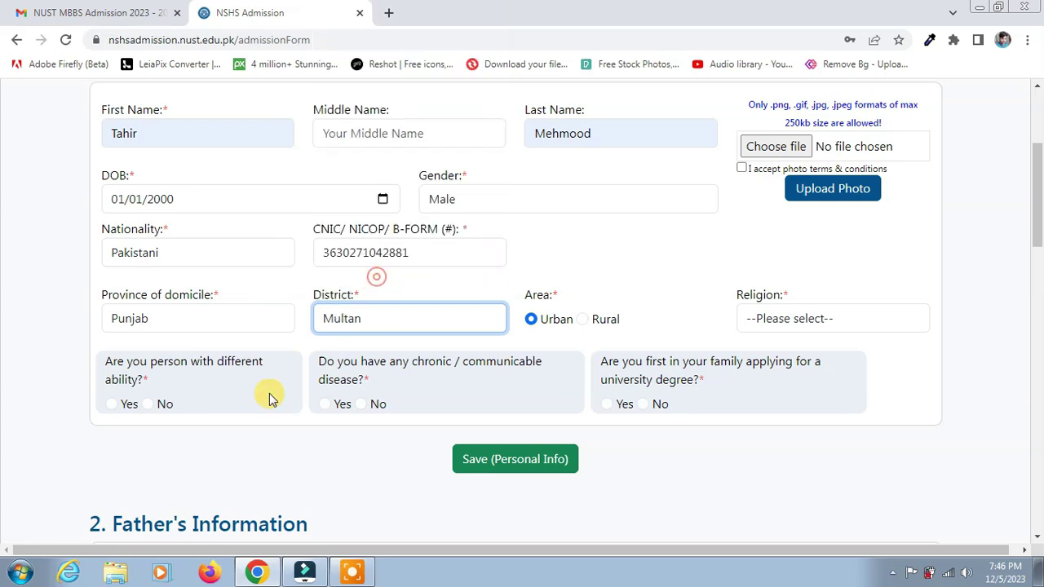
Step: Answer No to the different-ability, chronic-disease and first-in-family degree questions
left_click(148, 405)
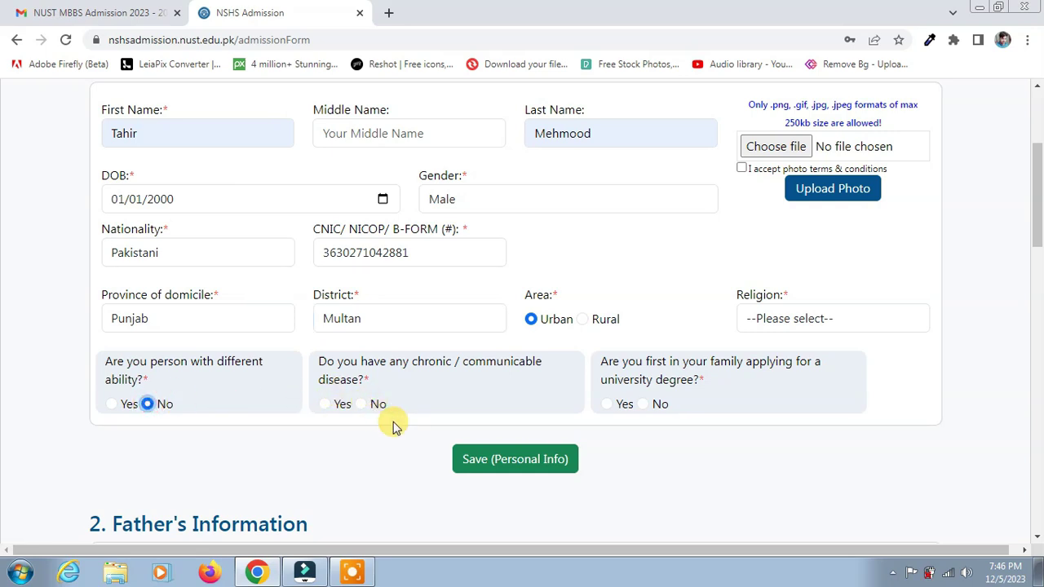
left_click(361, 404)
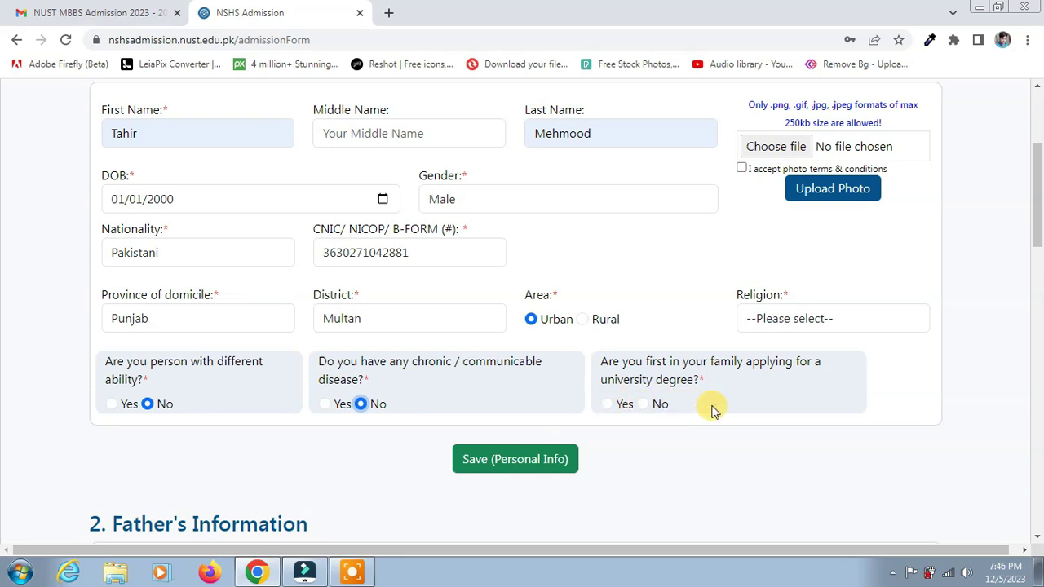
left_click(643, 404)
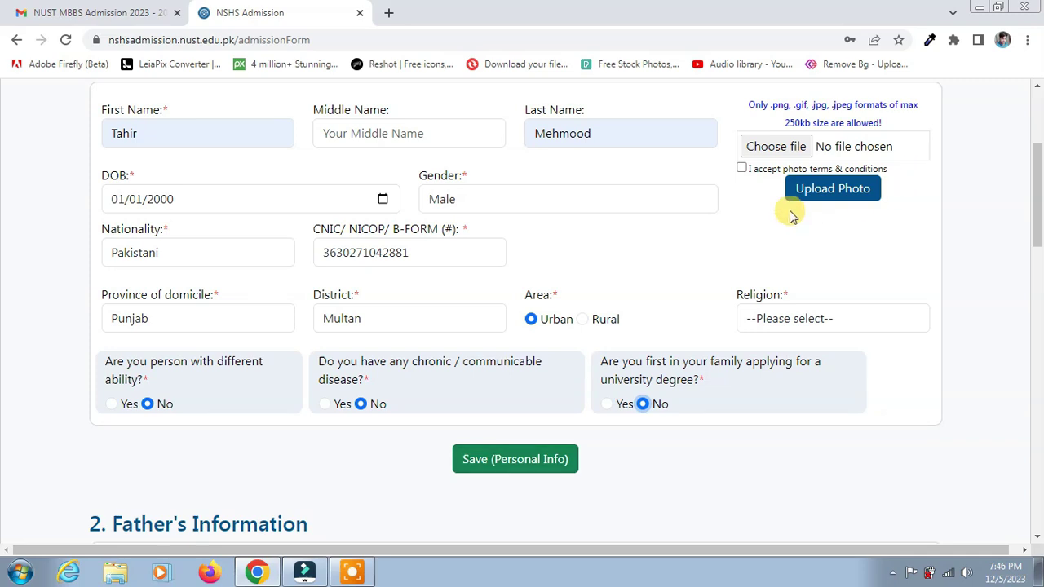
Step: Accept the photo terms and upload the portrait image from Downloads > BISP as the profile photo
left_click(743, 169)
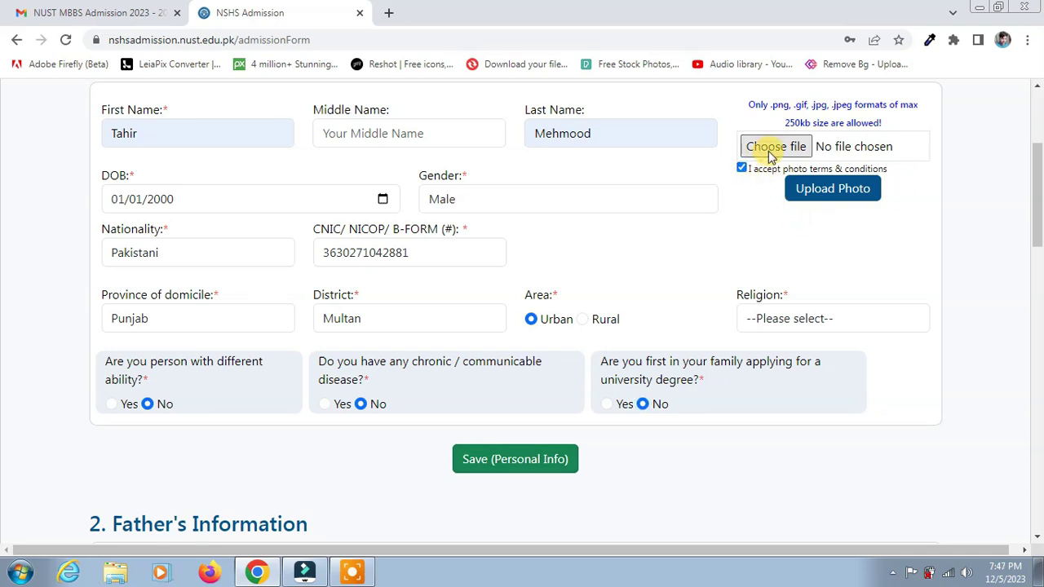
left_click(776, 149)
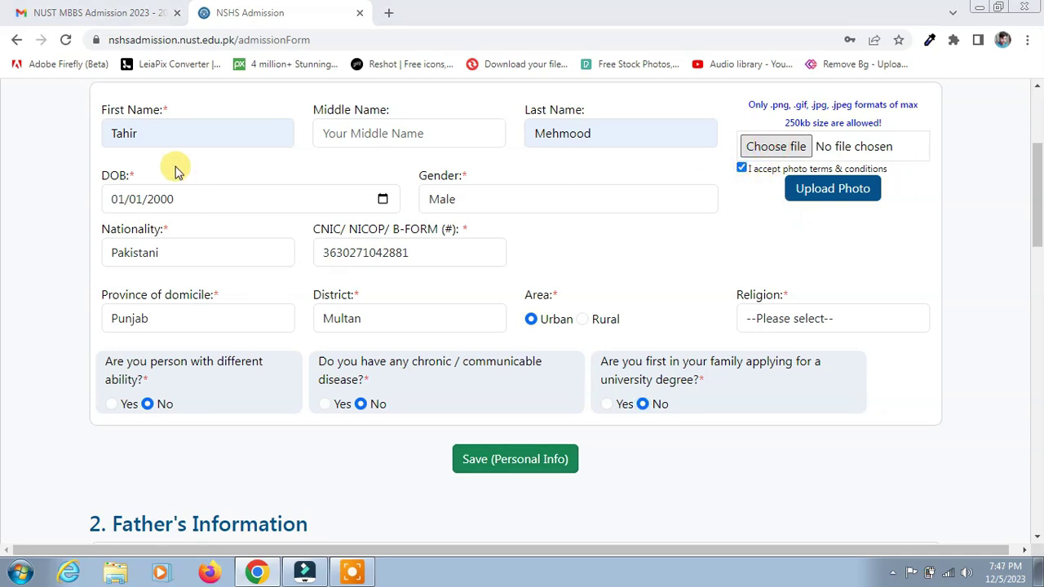
left_click(80, 129)
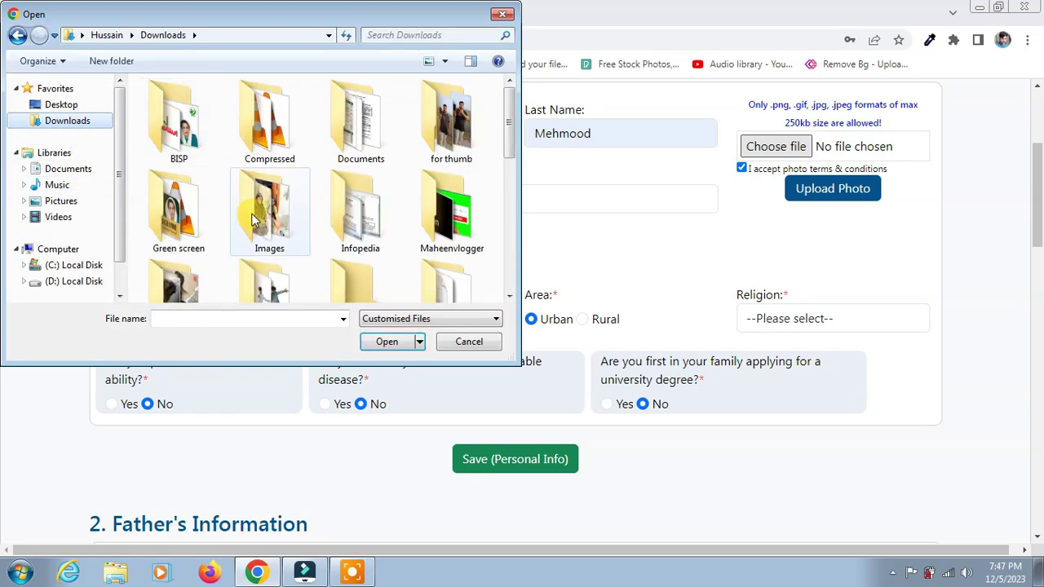
double_click(180, 130)
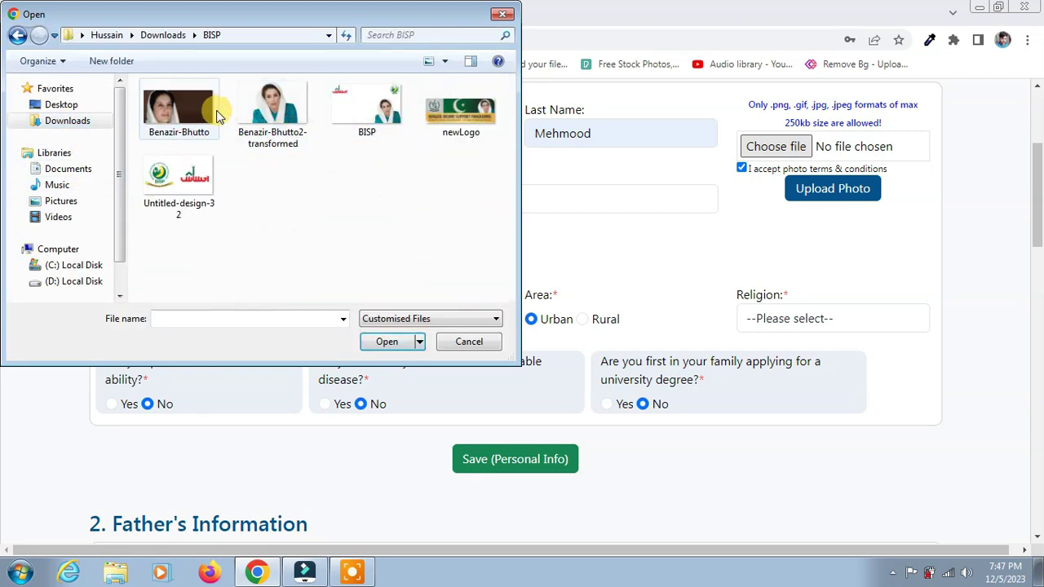
double_click(277, 101)
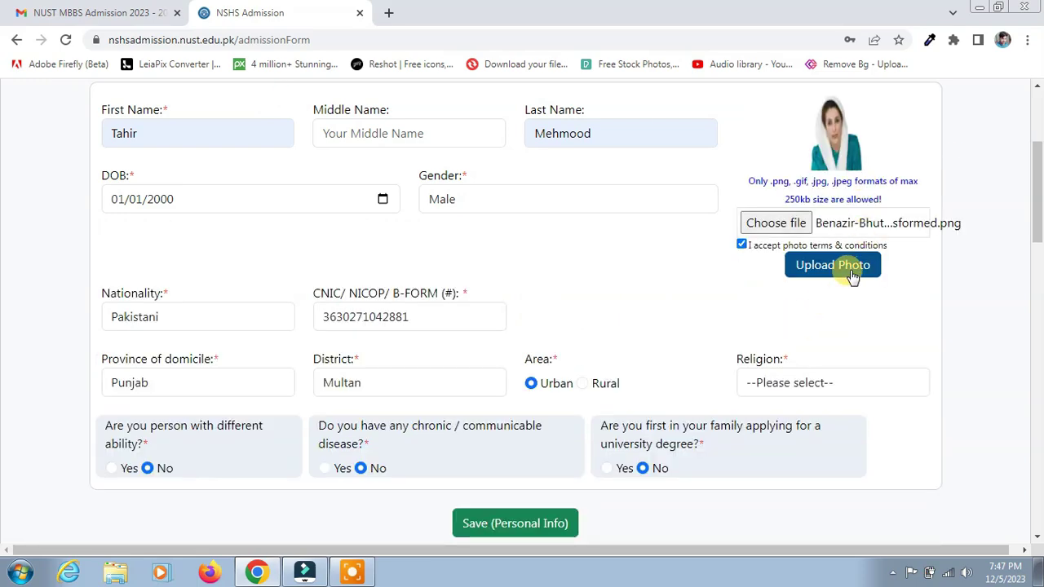
left_click(847, 274)
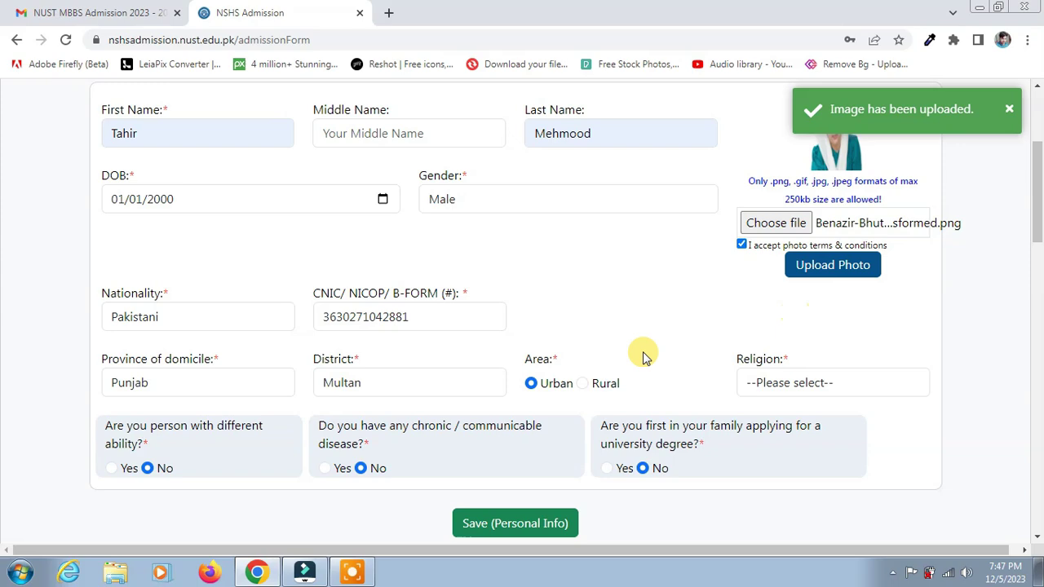
Step: Set Religion to Muslim and save the personal information
scroll(583, 400, "down", 3)
scroll(514, 343, "down", 2)
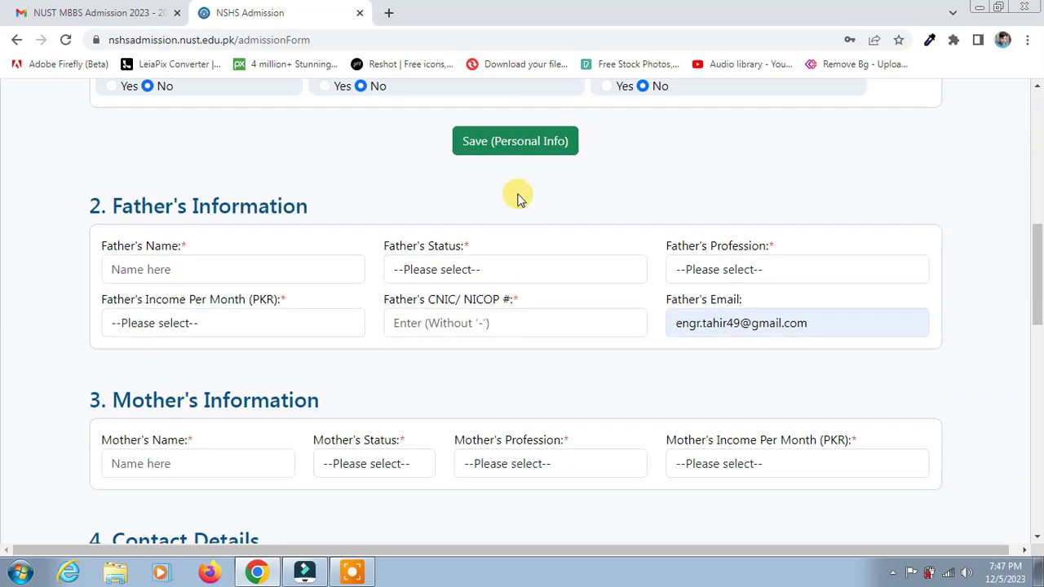
left_click(523, 147)
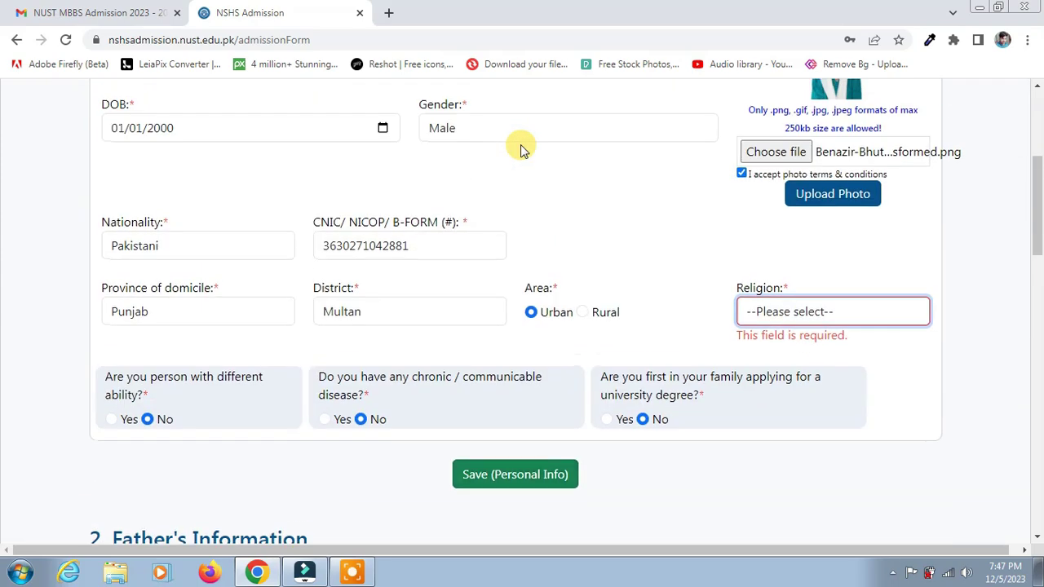
left_click(781, 312)
left_click(785, 352)
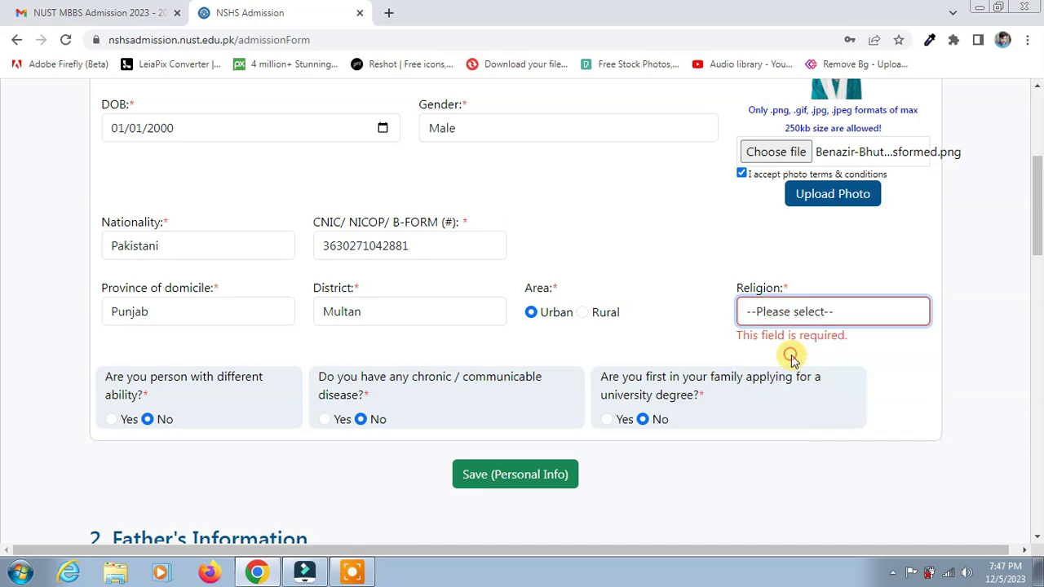
left_click(524, 463)
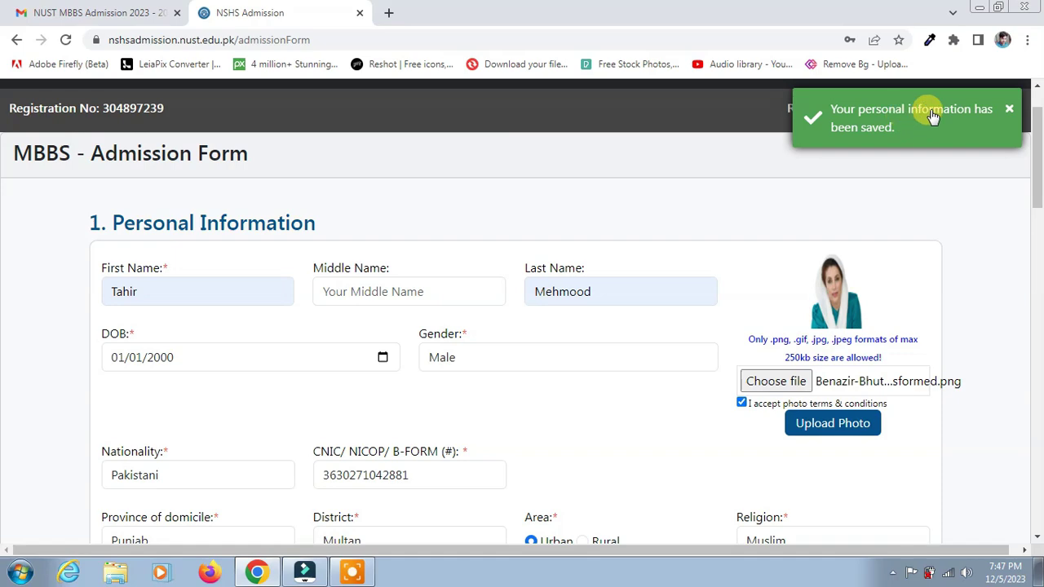
scroll(228, 342, "down", 7)
Step: Fill Father's Information: name, status Alive, profession DOCTOR, income More than 300,000, and CNIC
scroll(228, 342, "up", 1)
left_click(175, 269)
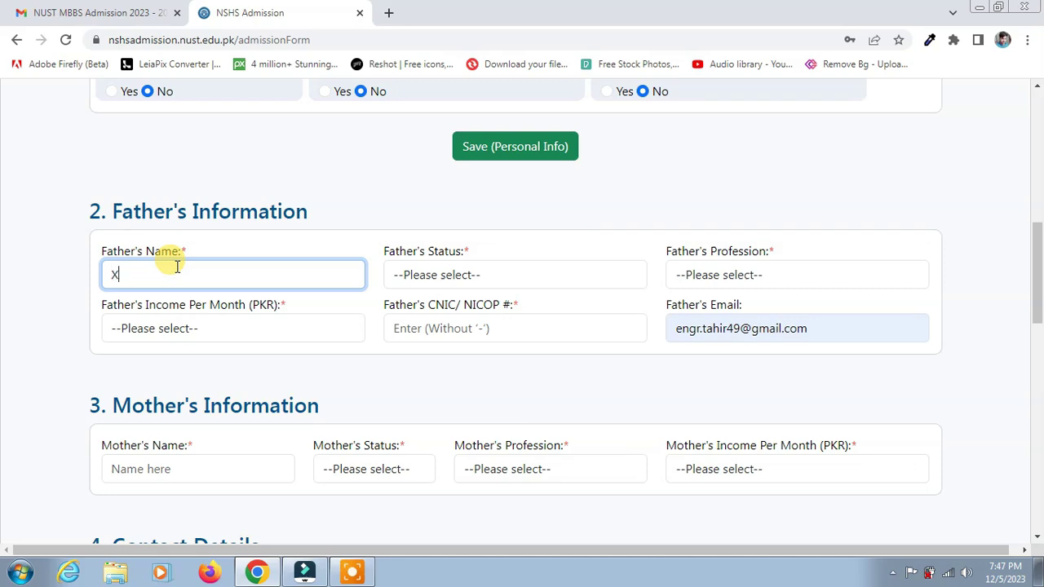
left_click(477, 275)
left_click(471, 313)
left_click(729, 276)
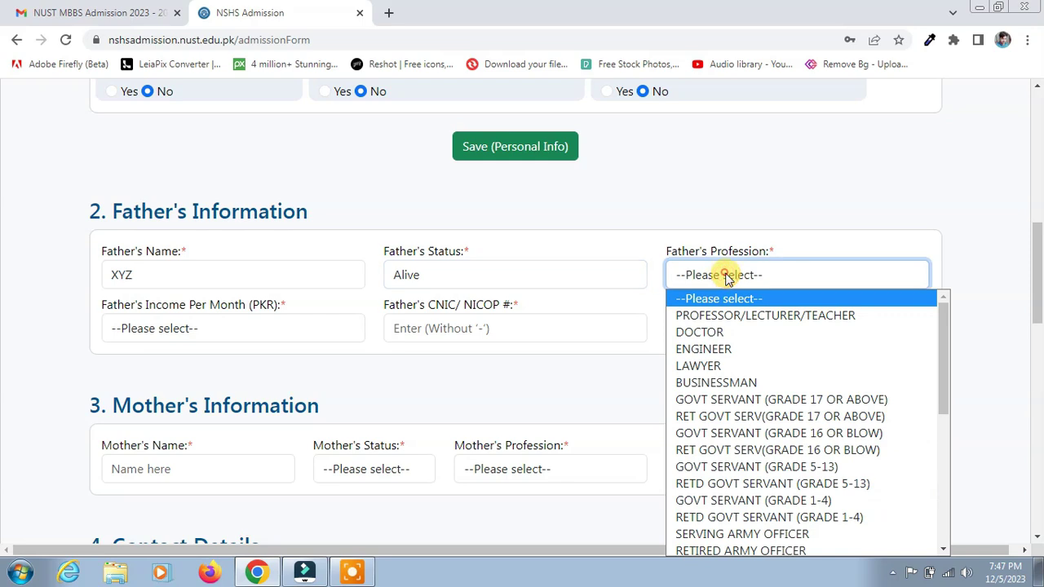
left_click(742, 333)
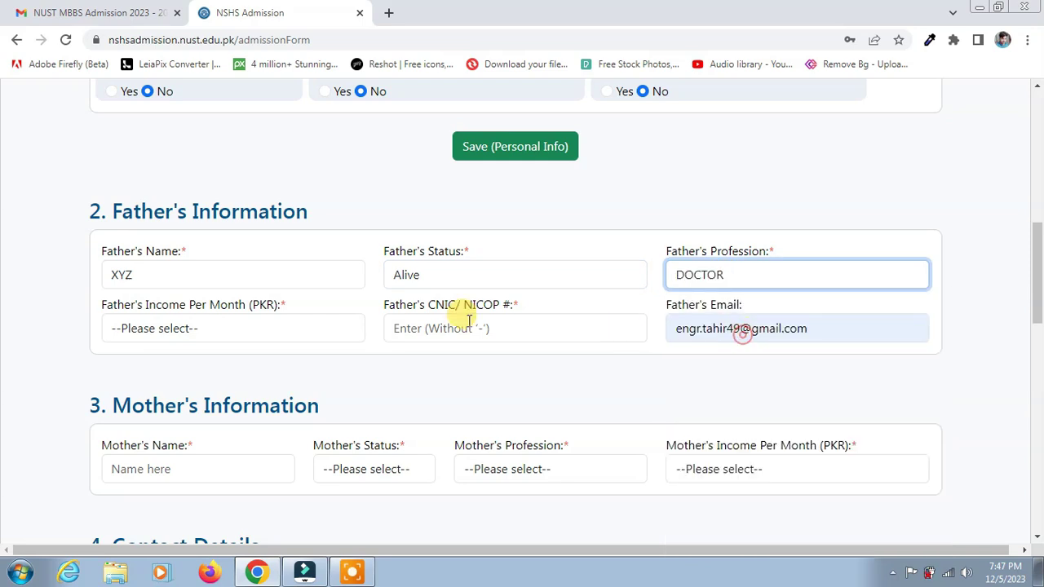
left_click(249, 328)
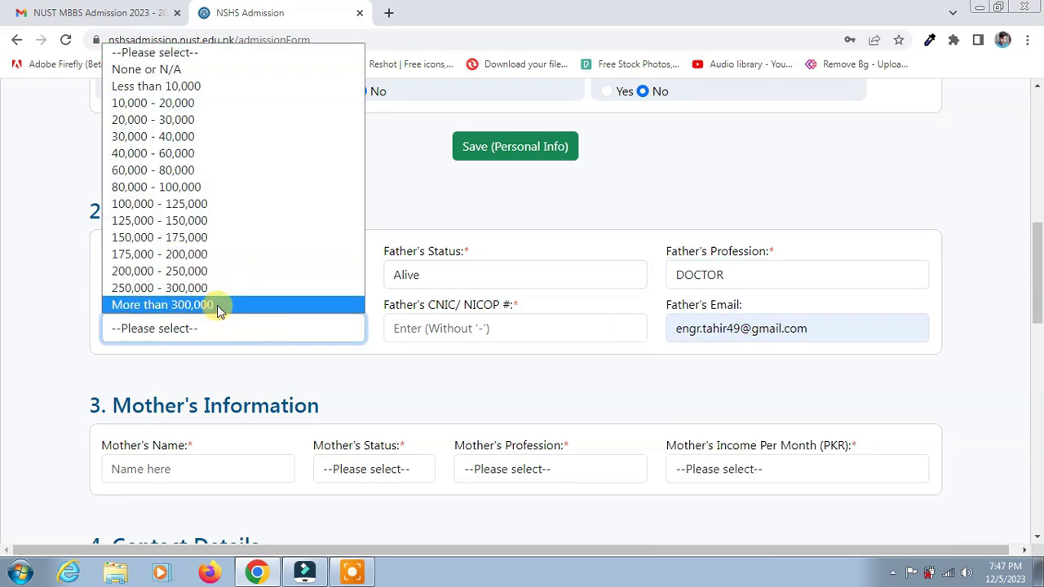
left_click(217, 305)
left_click(421, 327)
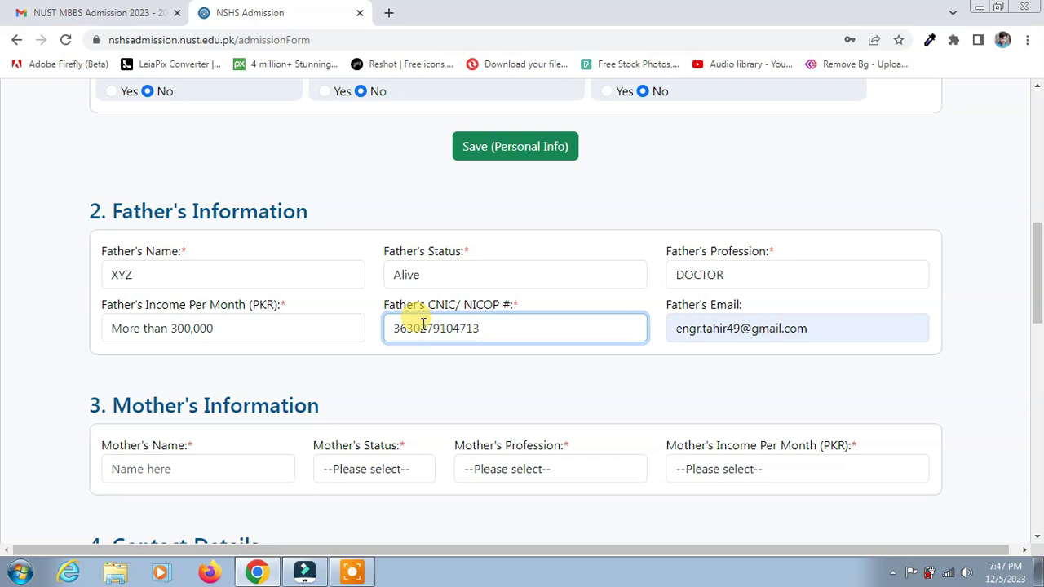
scroll(298, 387, "down", 2)
Step: Enter the mother's name, then set her status to Alive, profession LAWYER, income More than 300,000
left_click(202, 317)
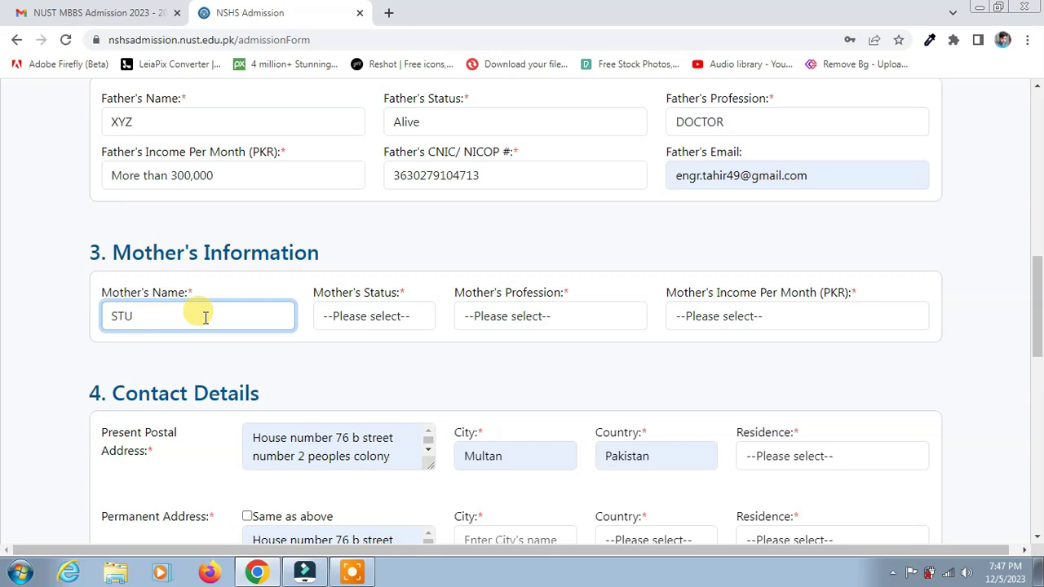
left_click(404, 319)
left_click(400, 354)
left_click(477, 323)
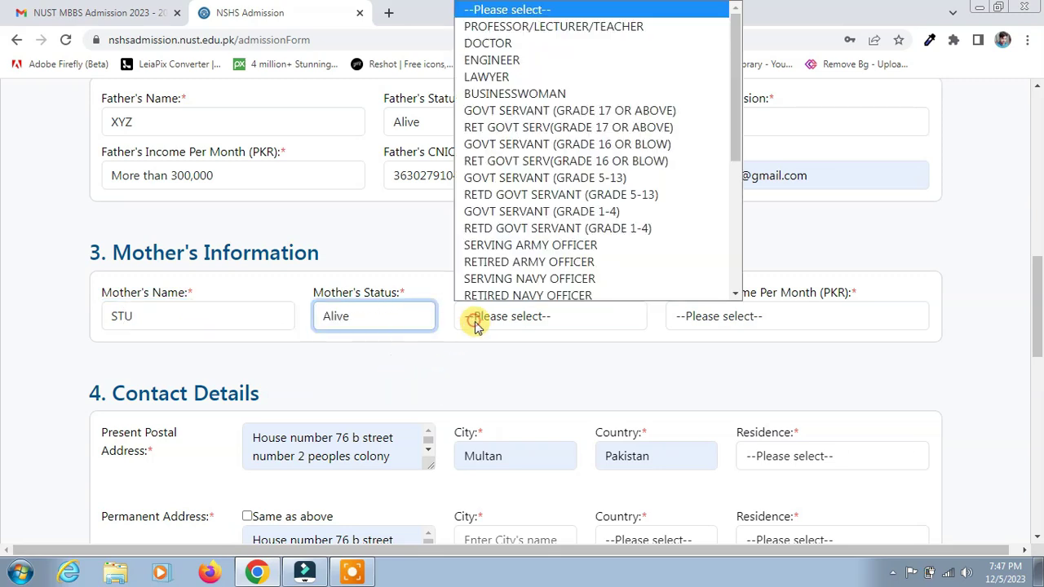
left_click(530, 75)
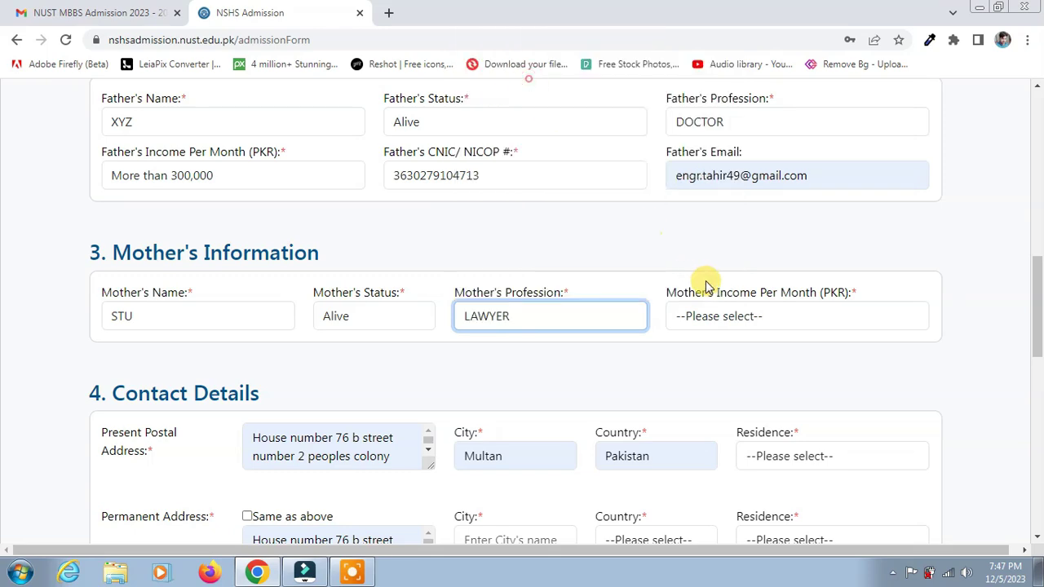
left_click(724, 314)
left_click(727, 294)
Step: Set present residence to Owned and make the permanent address same as present
scroll(355, 378, "down", 2)
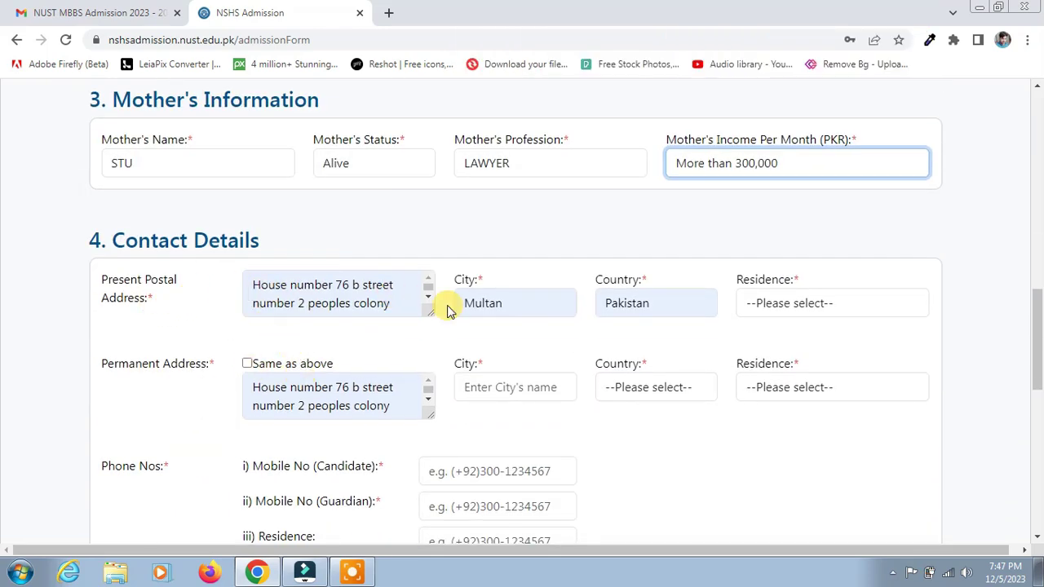
left_click(778, 306)
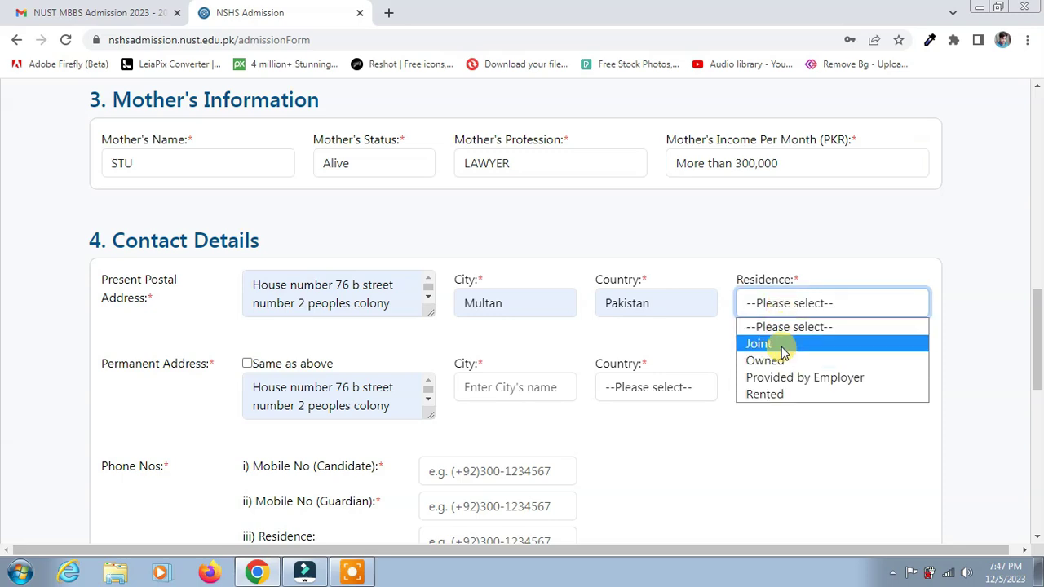
left_click(785, 361)
left_click(247, 365)
Step: Fill the candidate's mobile number from the saved autofill entry
scroll(461, 395, "down", 1)
scroll(287, 410, "down", 2)
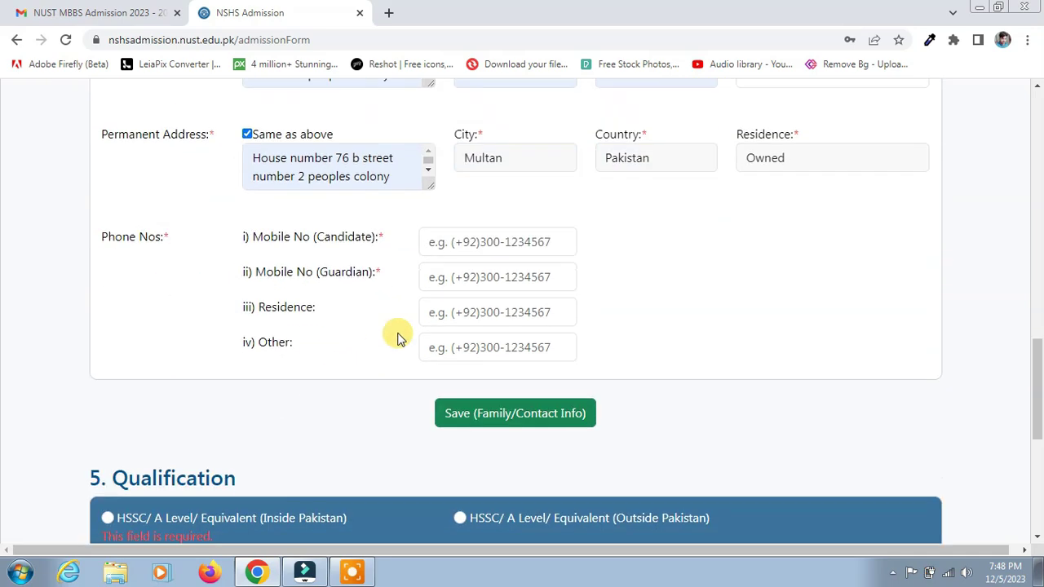
left_click(468, 241)
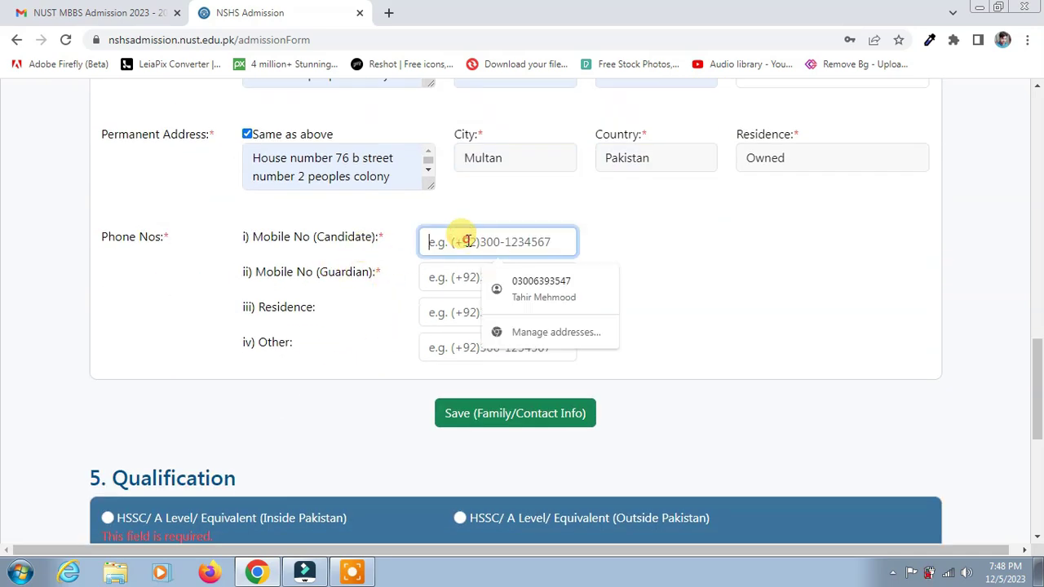
left_click(555, 286)
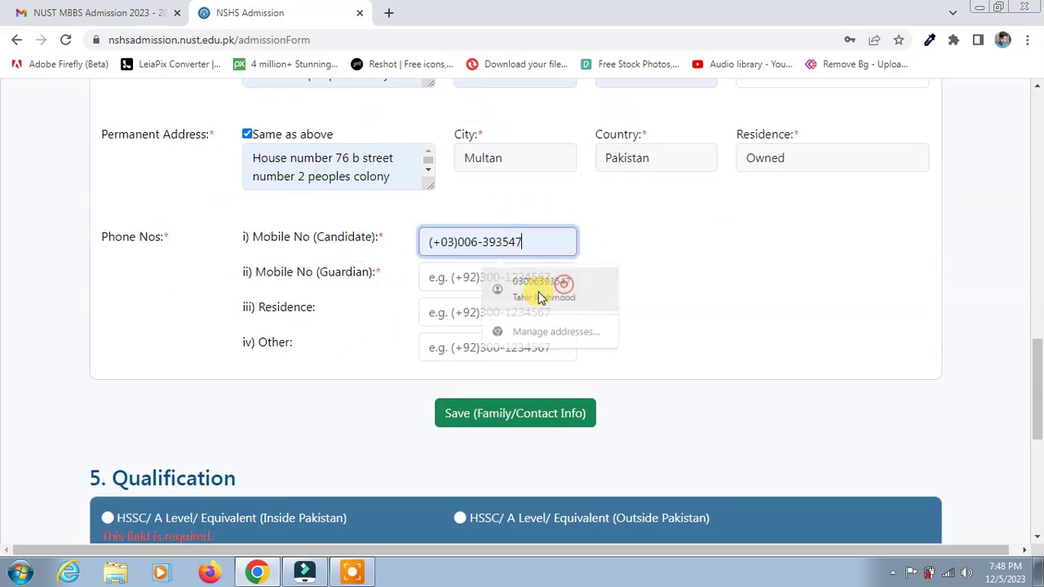
left_click(465, 276)
Step: Retype the candidate's mobile number in the correct 92)300- format
left_click(460, 242)
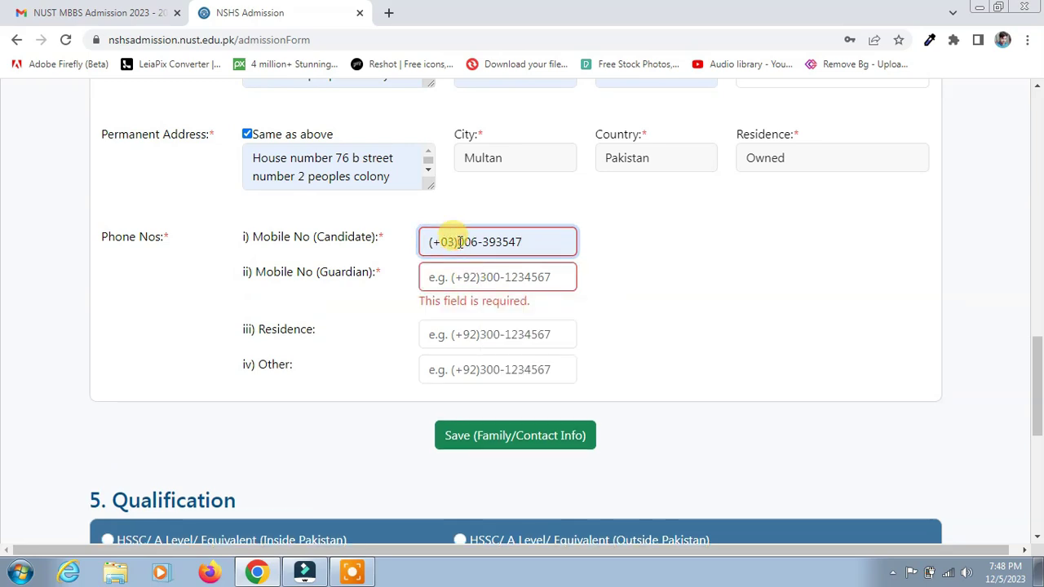
key("BackSpace")
key("BackSpace")
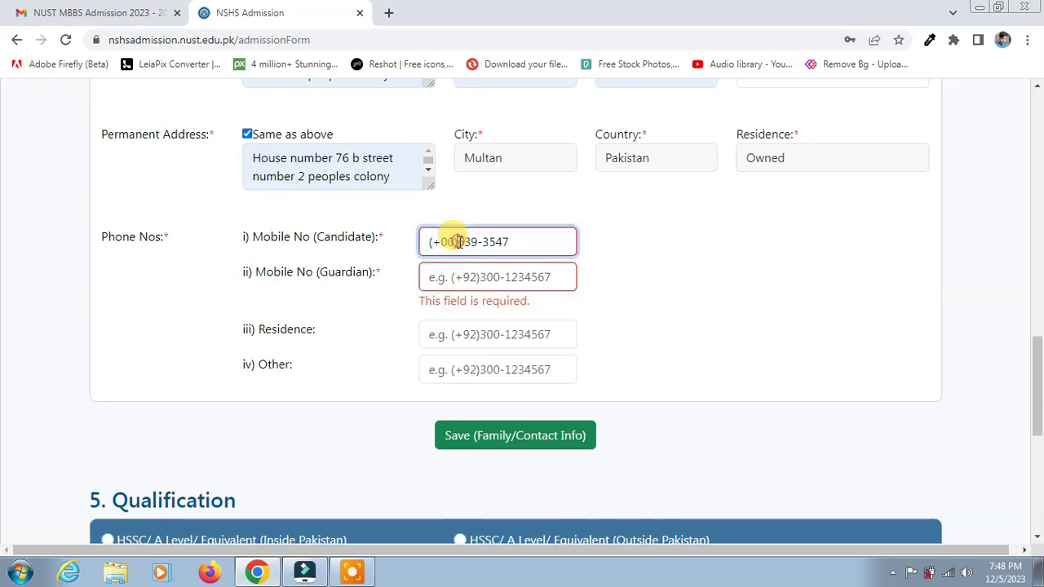
key("BackSpace")
key("BackSpace")
key("BackSpace")
type("9")
left_click(576, 243)
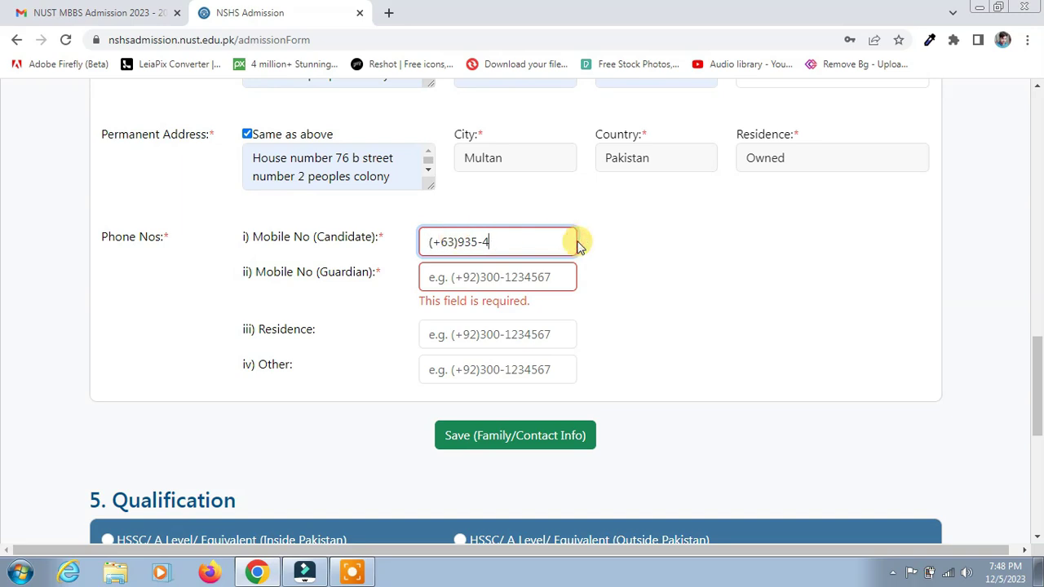
key("BackSpace")
key("BackSpace")
key("BackSpace")
key("BackSpace")
key("BackSpace")
key("BackSpace")
key("BackSpace")
key("BackSpace")
key("BackSpace")
key("BackSpace")
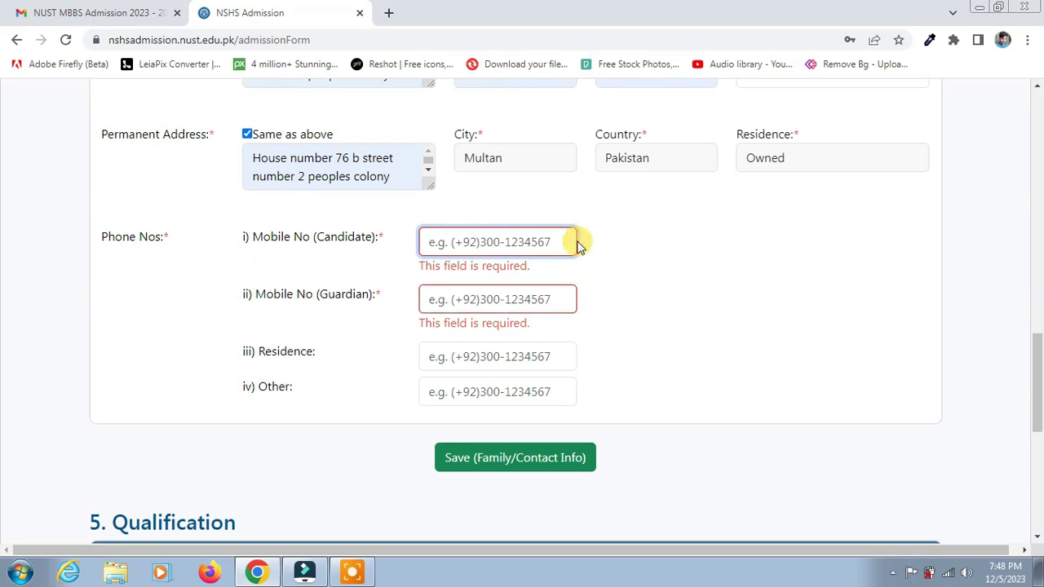
type("03)00")
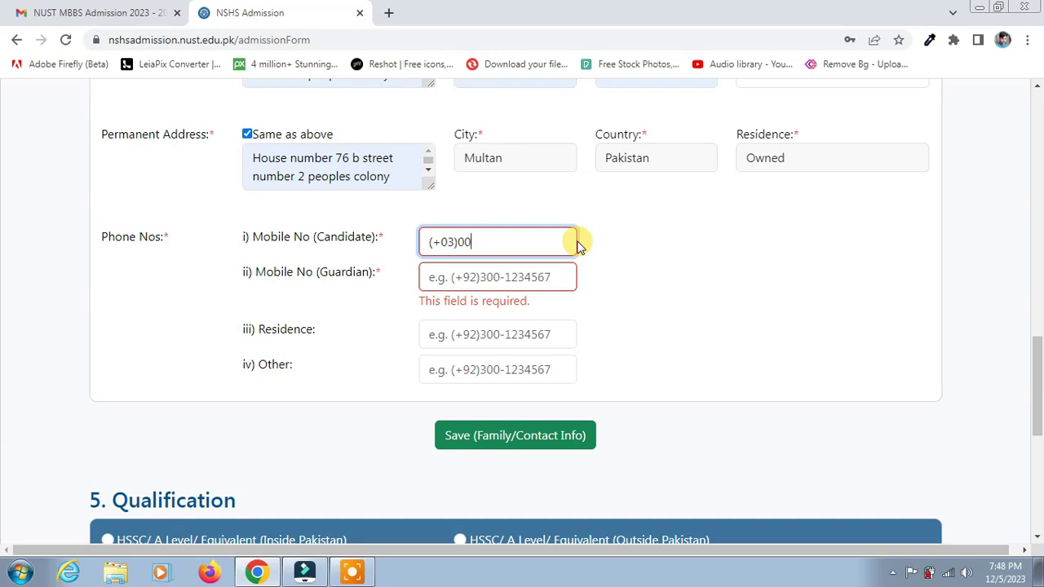
key("BackSpace")
key("BackSpace")
key("BackSpace")
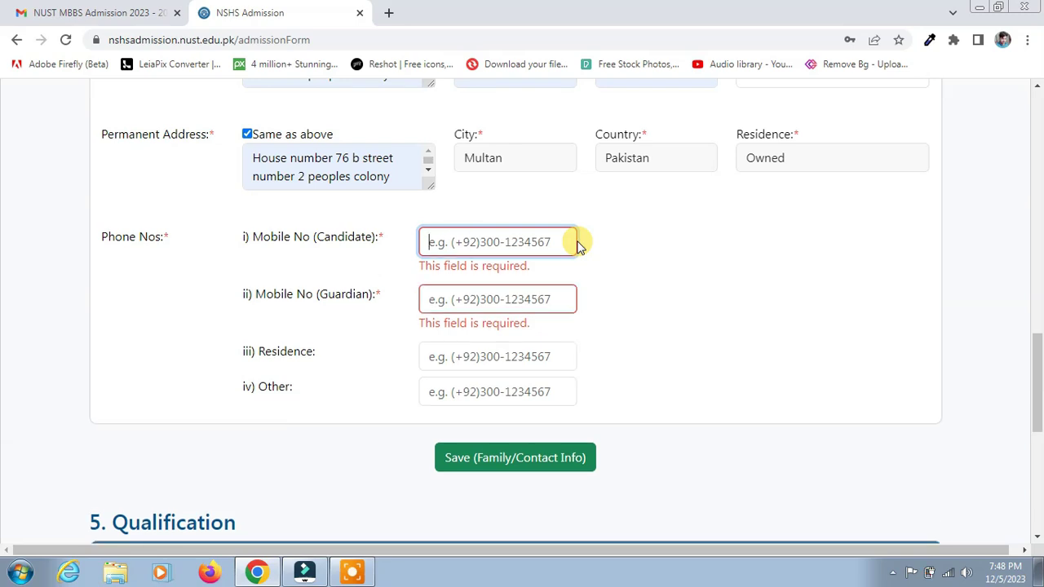
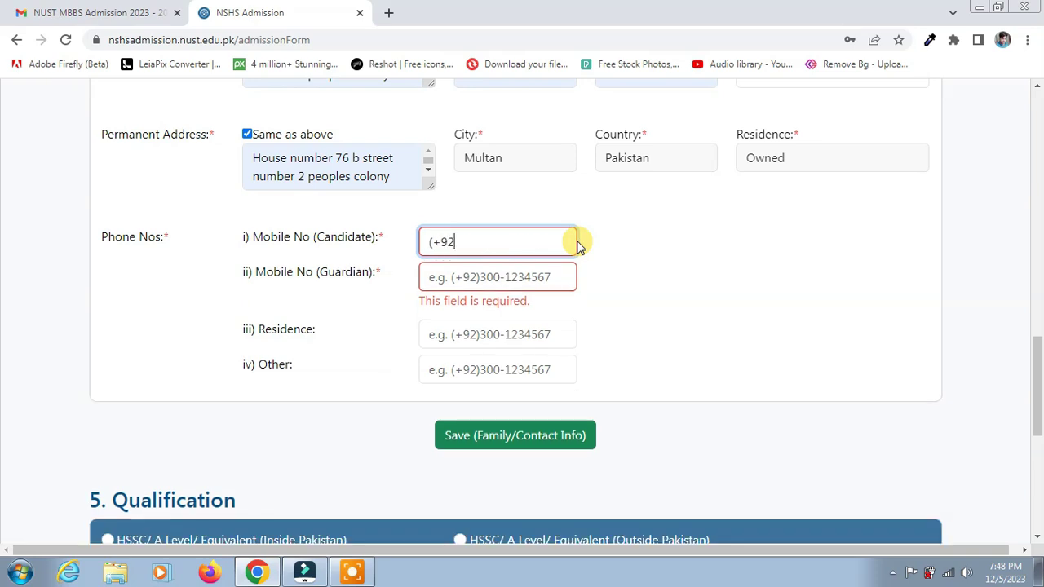
Step: Enter the guardian's mobile number and save the family and contact info
left_click(497, 267)
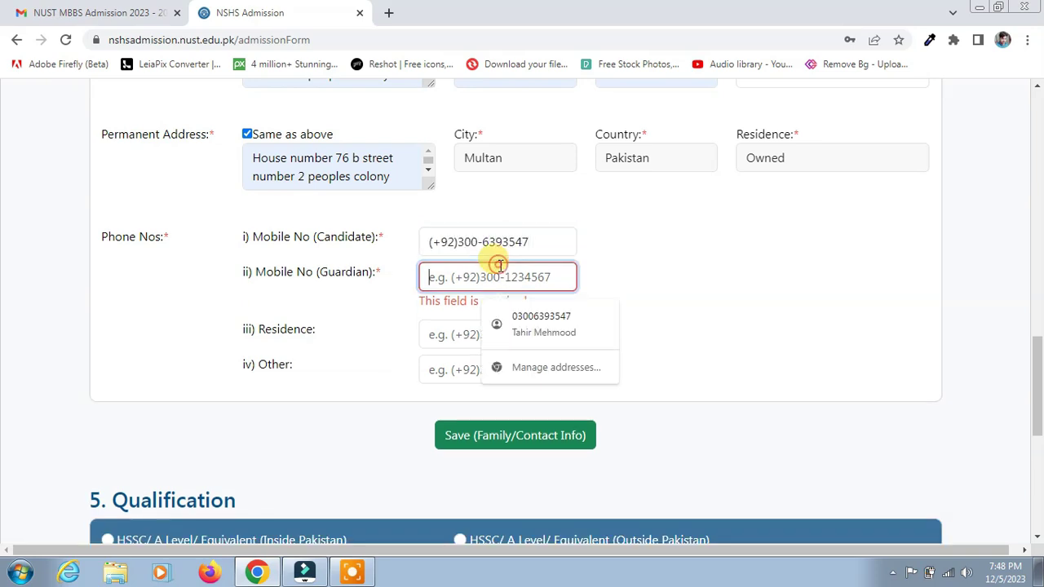
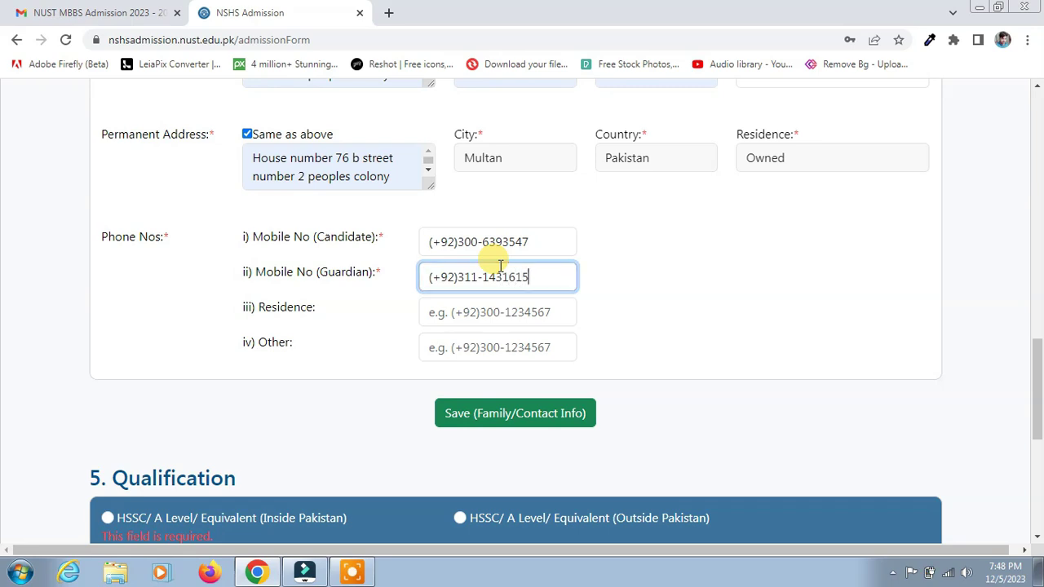
left_click(534, 414)
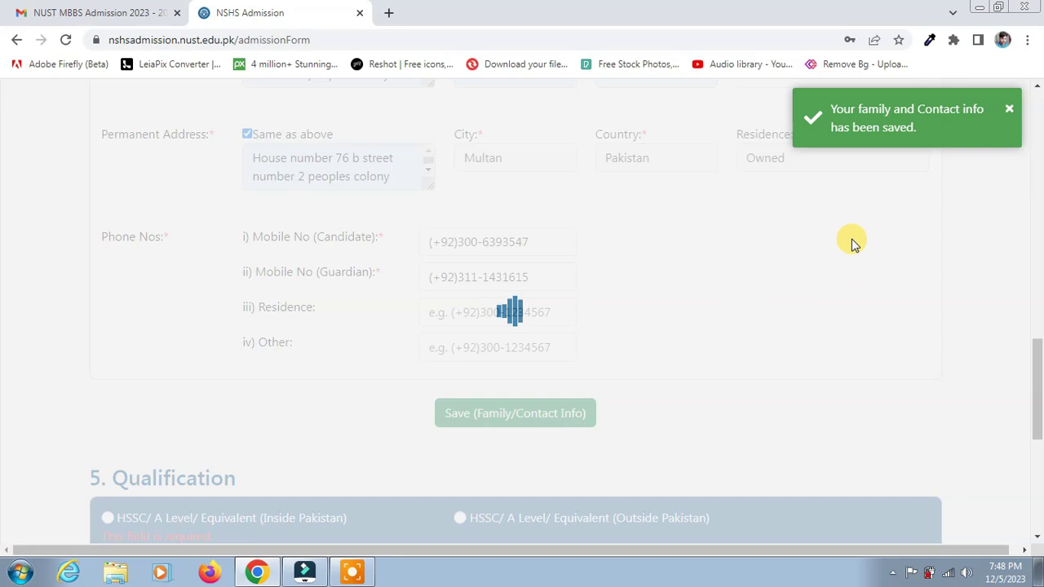
Step: Dismiss the save notice and choose HSSC/ A Level/ Equivalent (Inside Pakistan) as the qualification
left_click(1010, 114)
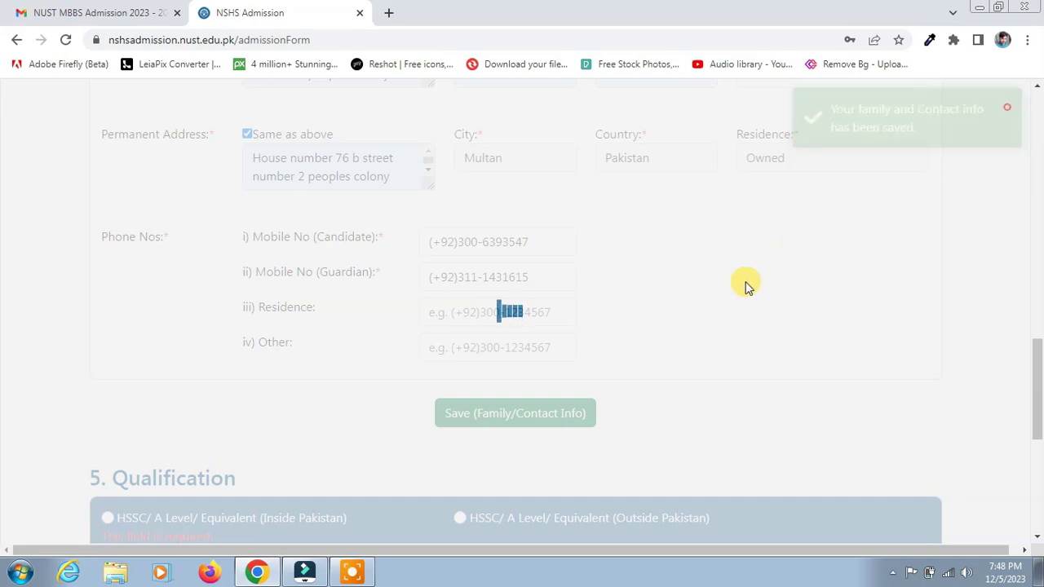
scroll(746, 286, "down", 2)
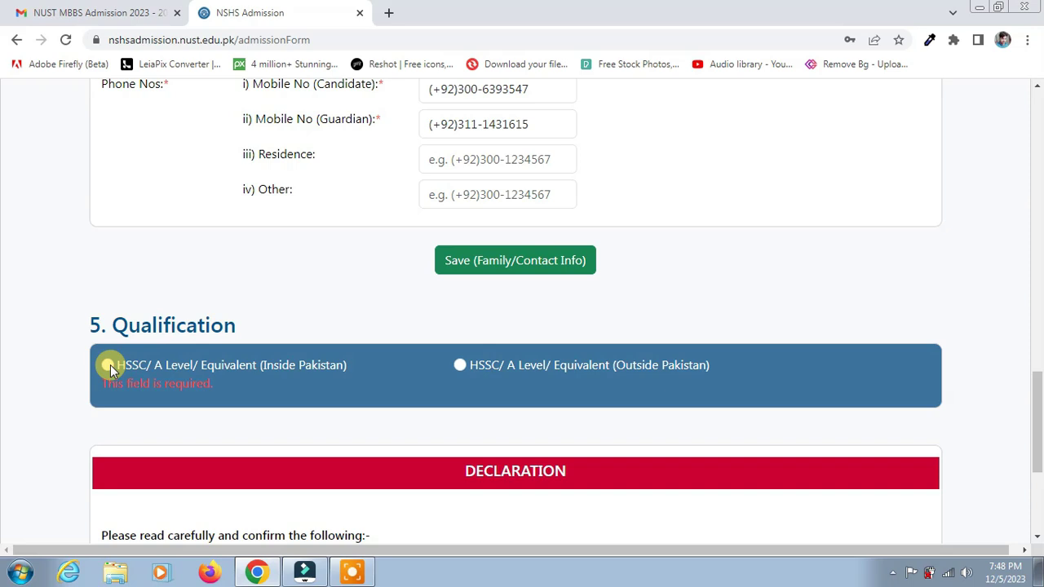
left_click(110, 365)
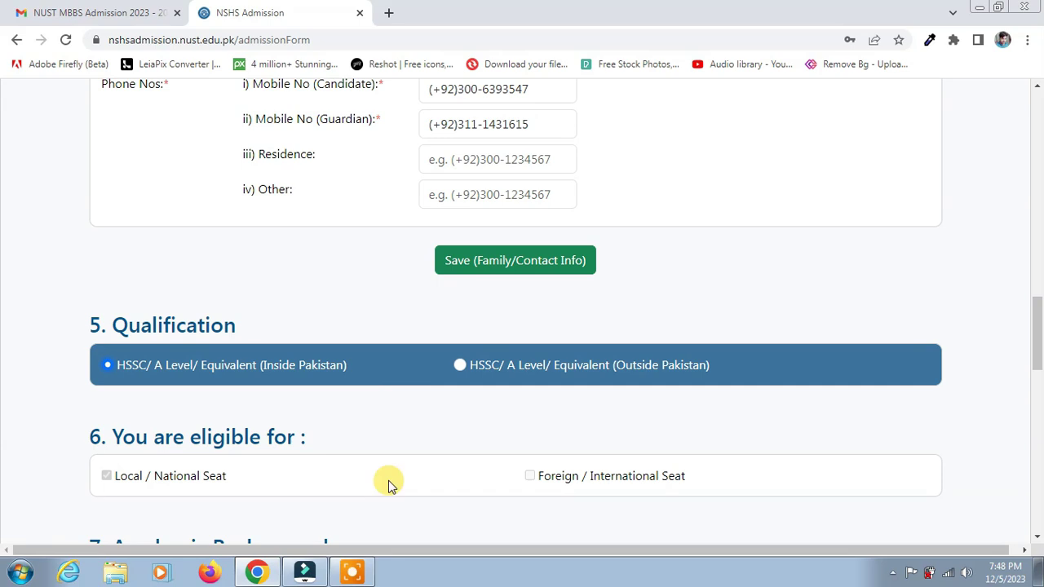
left_click(353, 573)
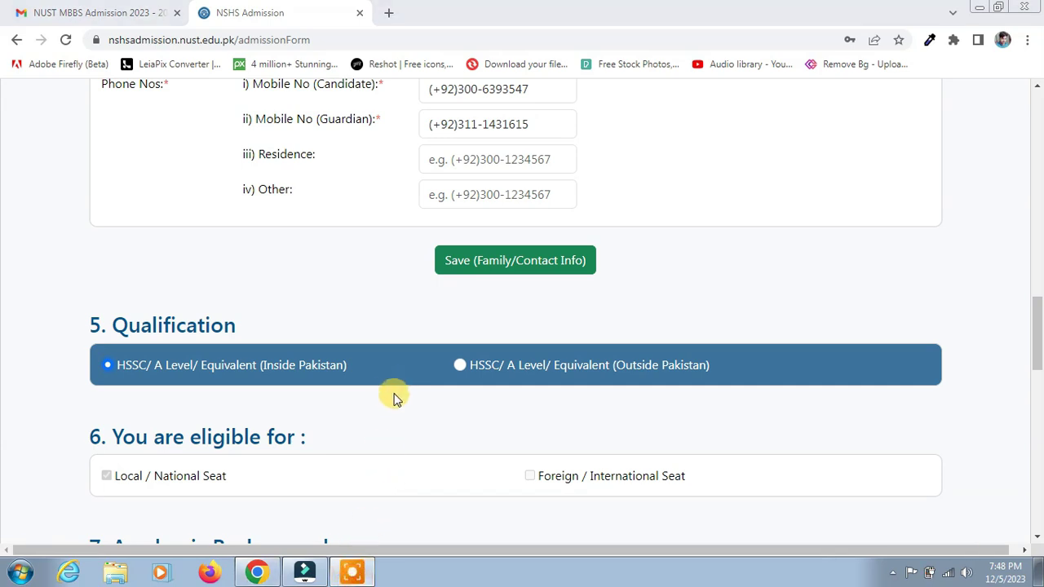
left_click(277, 483)
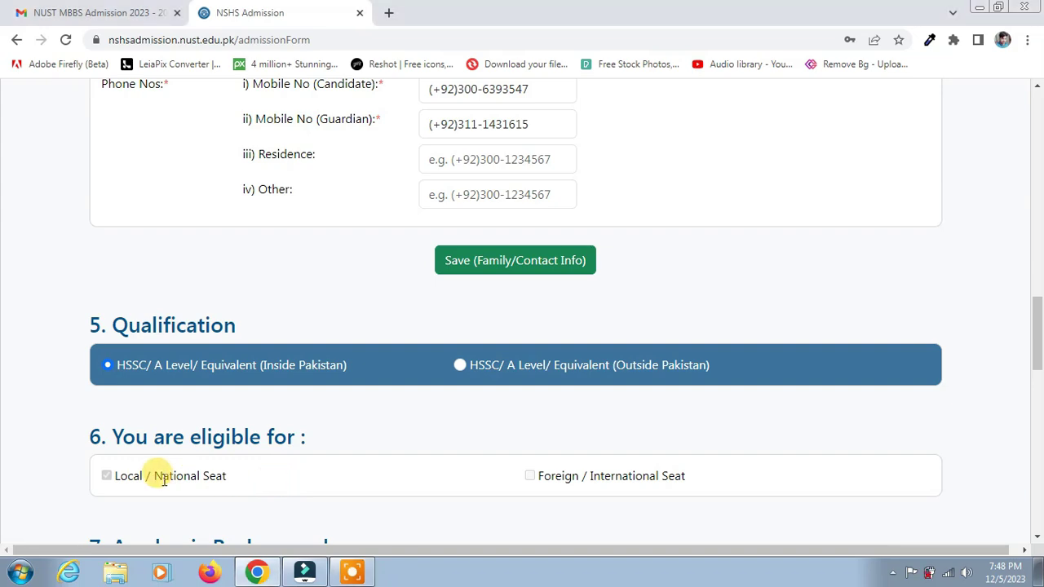
scroll(1007, 292, "down", 4)
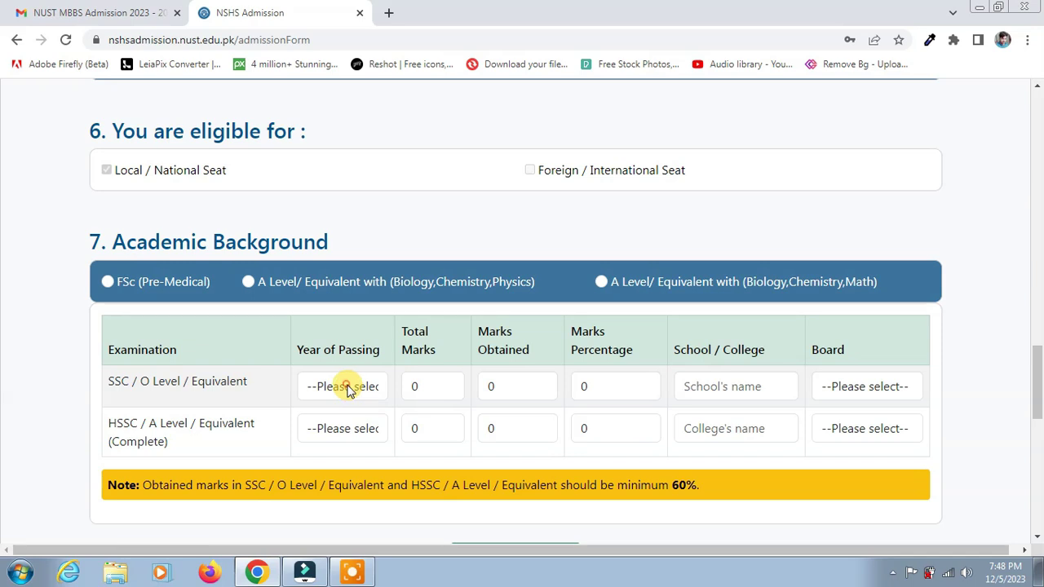
Step: Set the SSC row to year 2023, total marks 1100 and obtained marks 866
left_click(345, 387)
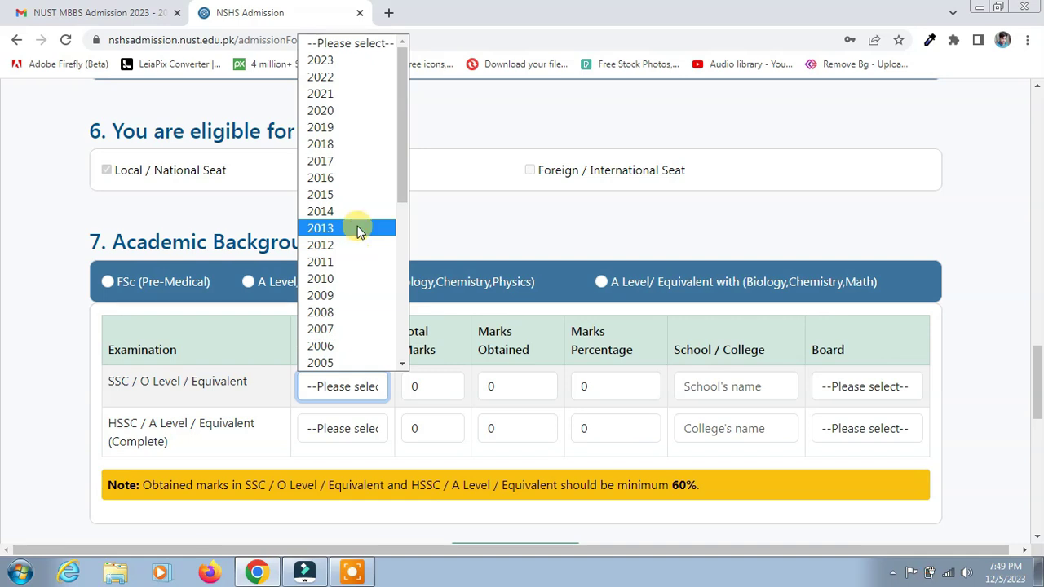
left_click(364, 69)
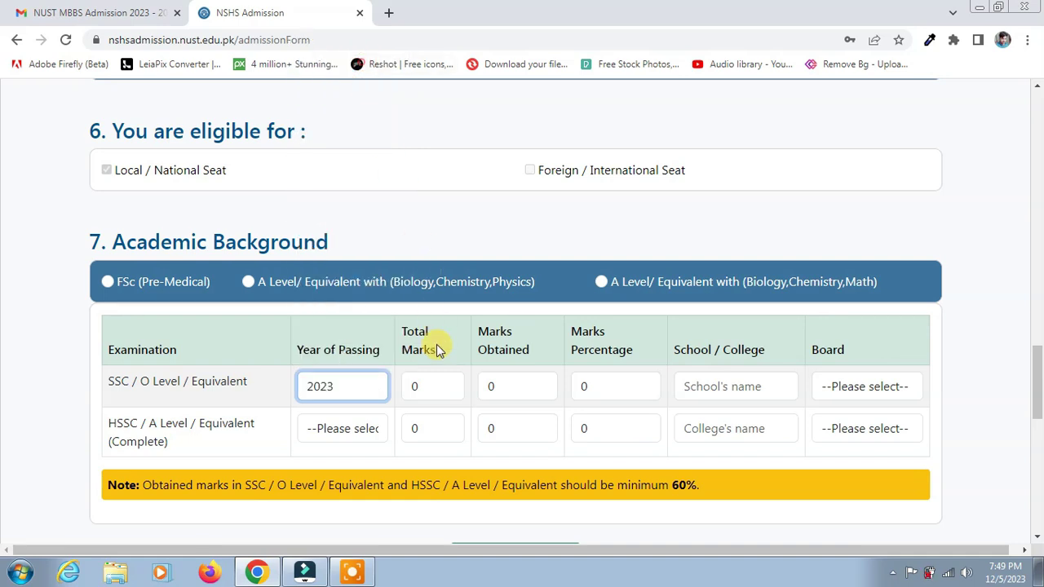
left_click(433, 397)
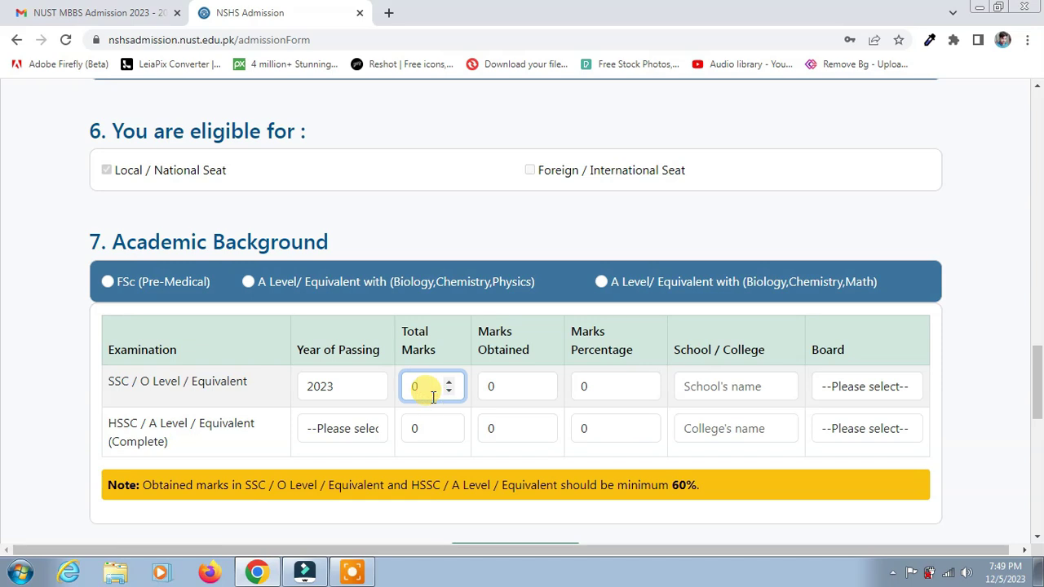
key("BackSpace")
key("BackSpace")
type("866")
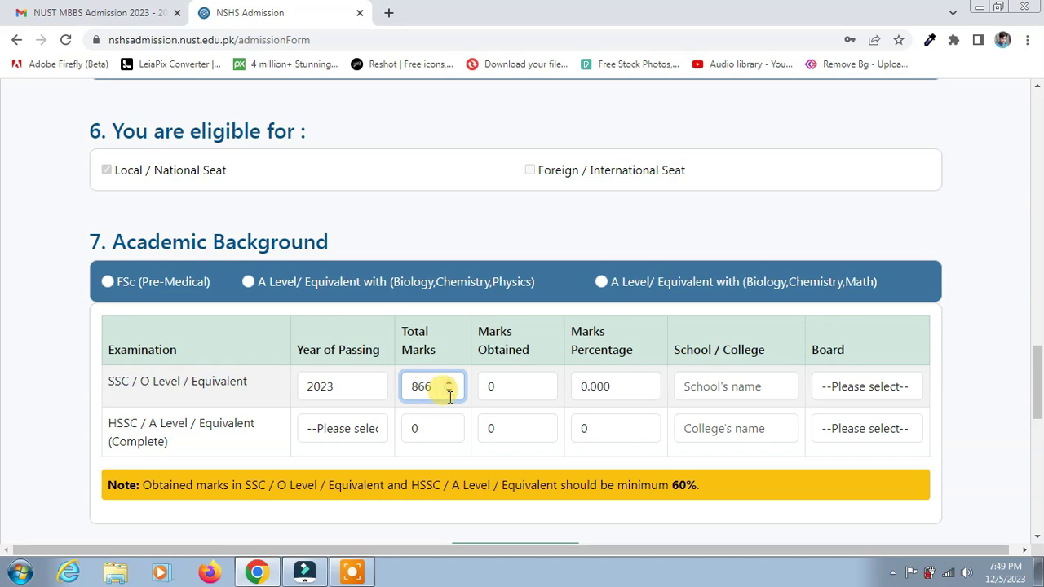
left_click(492, 393)
double_click(495, 390)
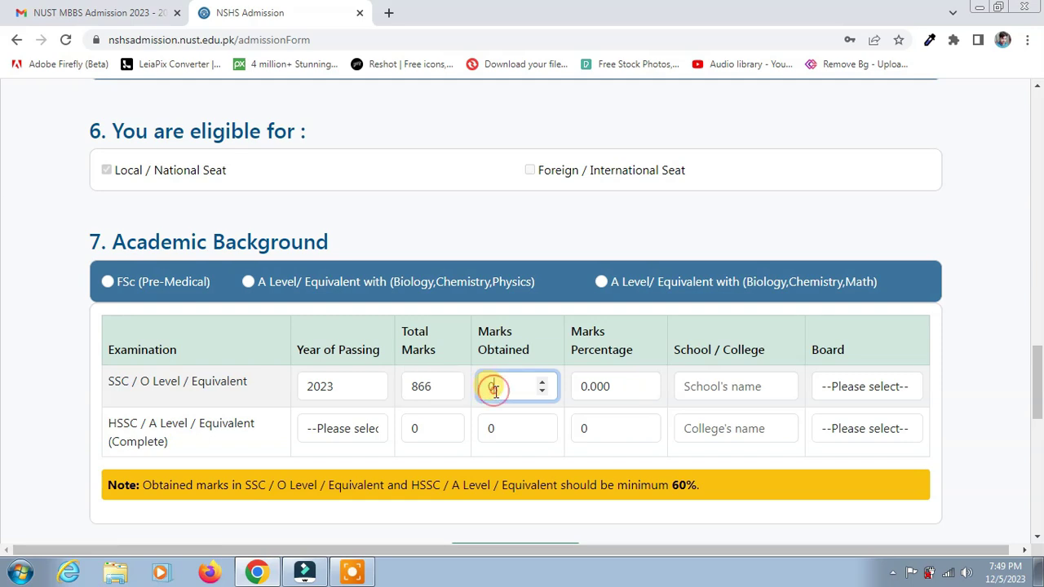
type("866")
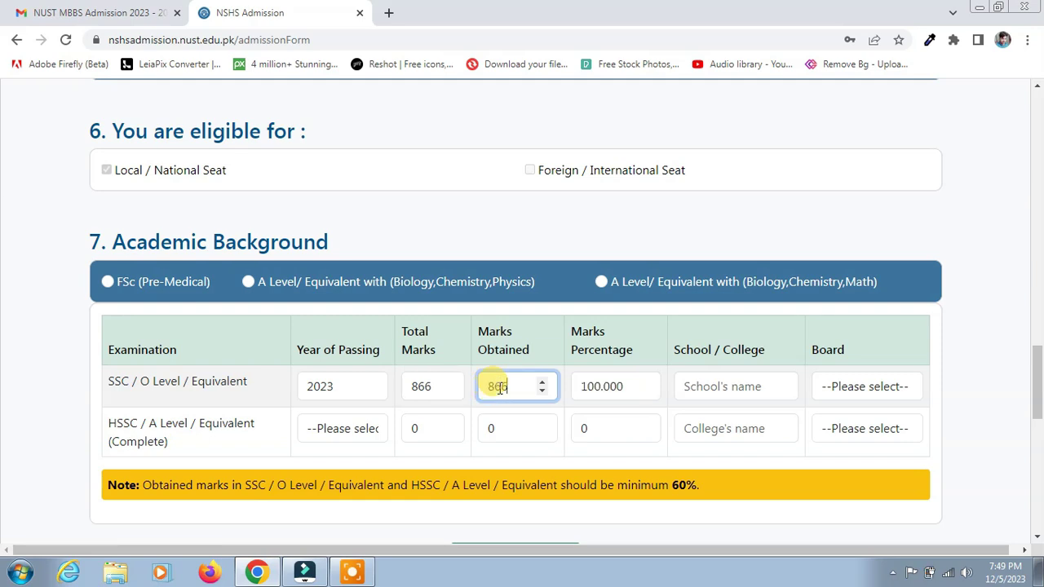
double_click(423, 385)
type("1100")
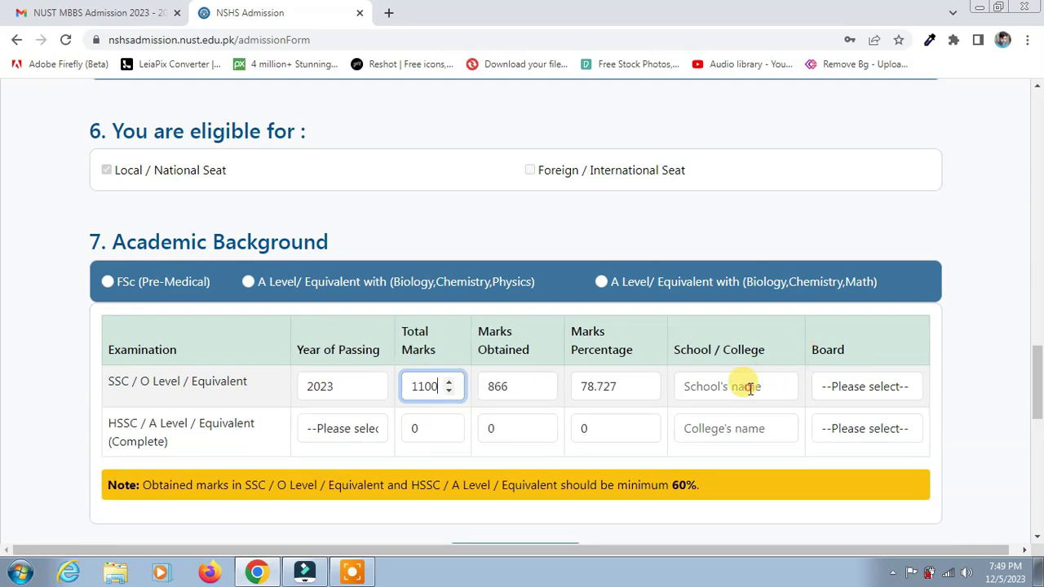
Step: Enter SSC school name 'a' and choose Lahore Board
left_click(749, 389)
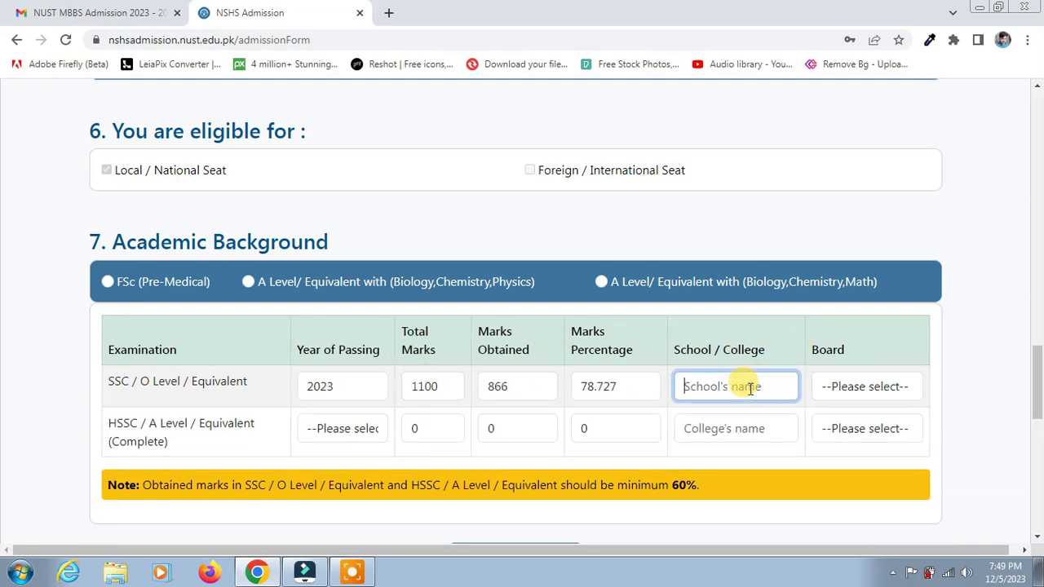
type("a")
left_click(849, 392)
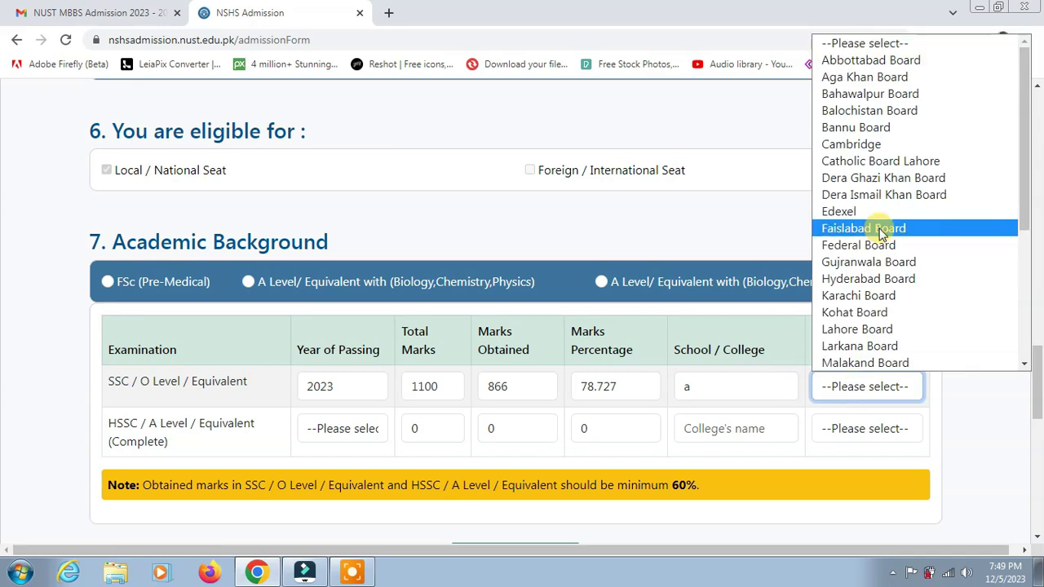
scroll(902, 322, "down", 3)
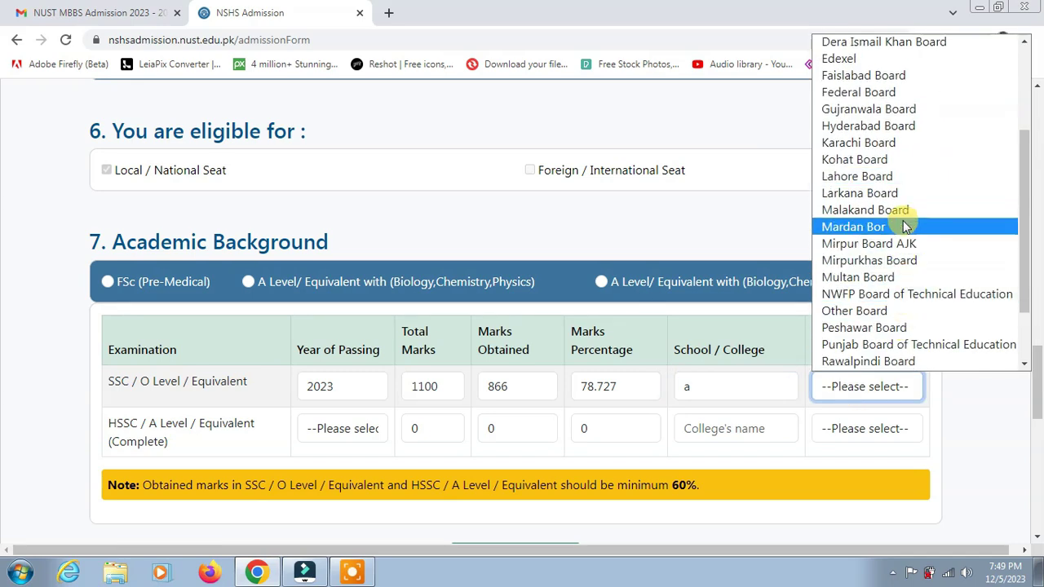
left_click(913, 175)
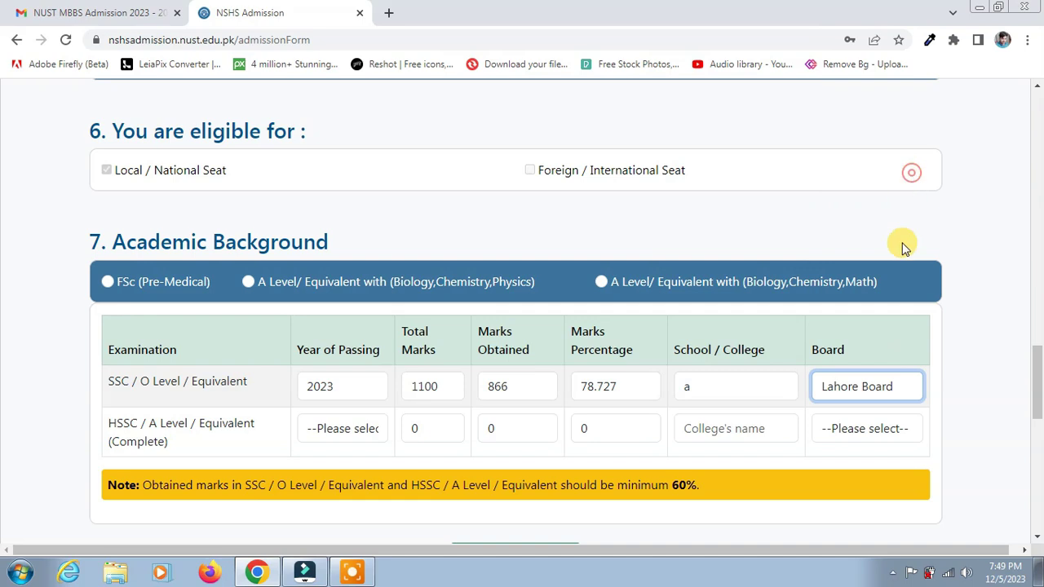
Step: Fill the HSSC row: Hyderabad Board, college 'b', year 2021, 673 of 850 marks
left_click(889, 428)
left_click(875, 322)
left_click(735, 433)
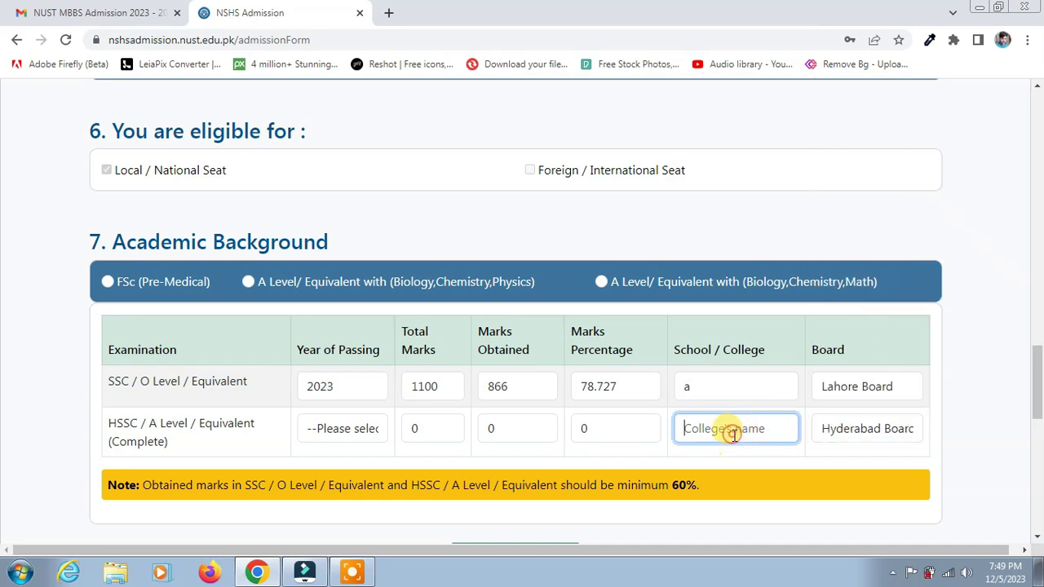
type("b")
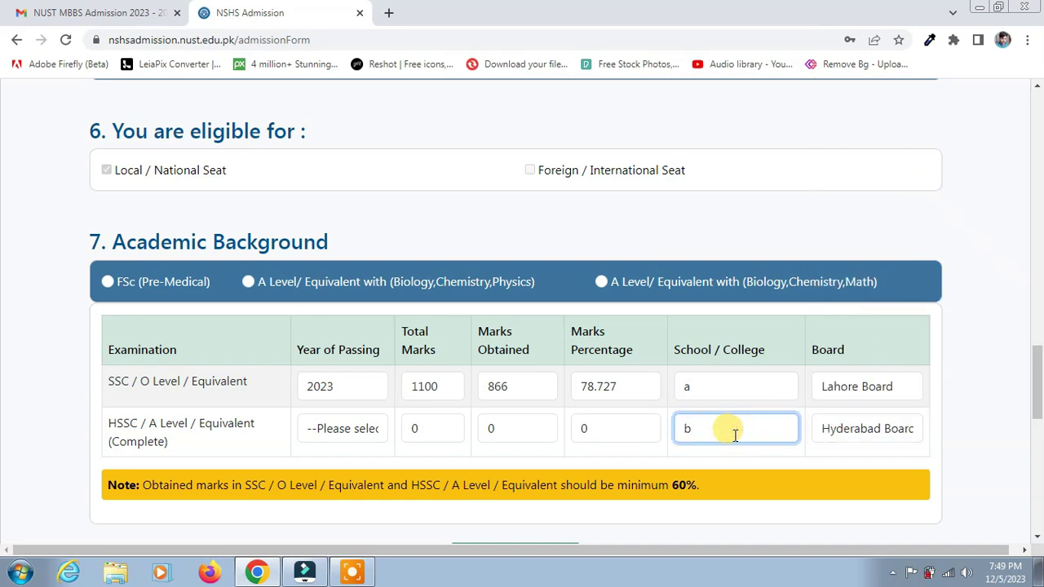
left_click(510, 428)
left_click(347, 428)
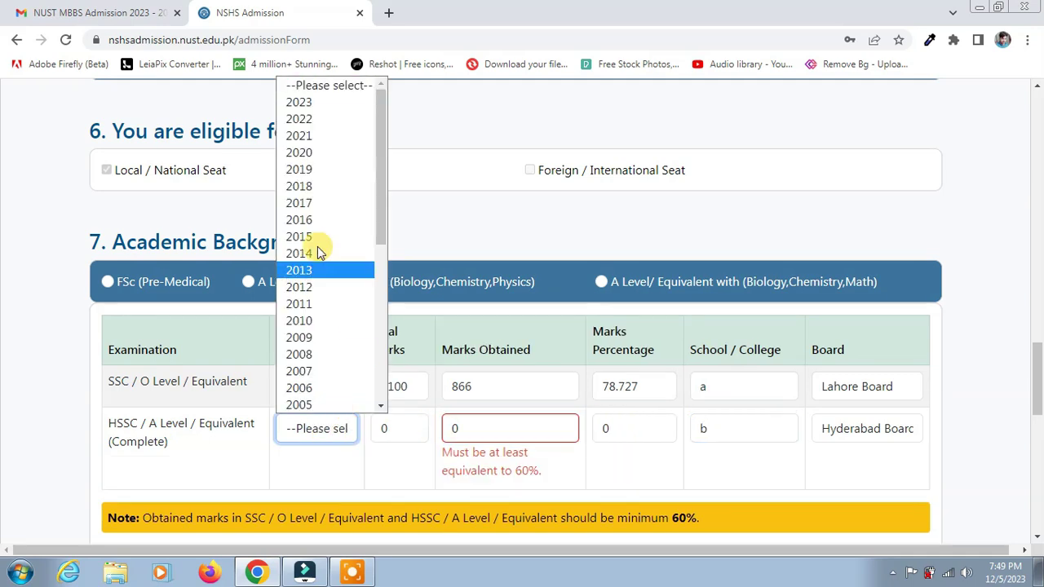
left_click(338, 135)
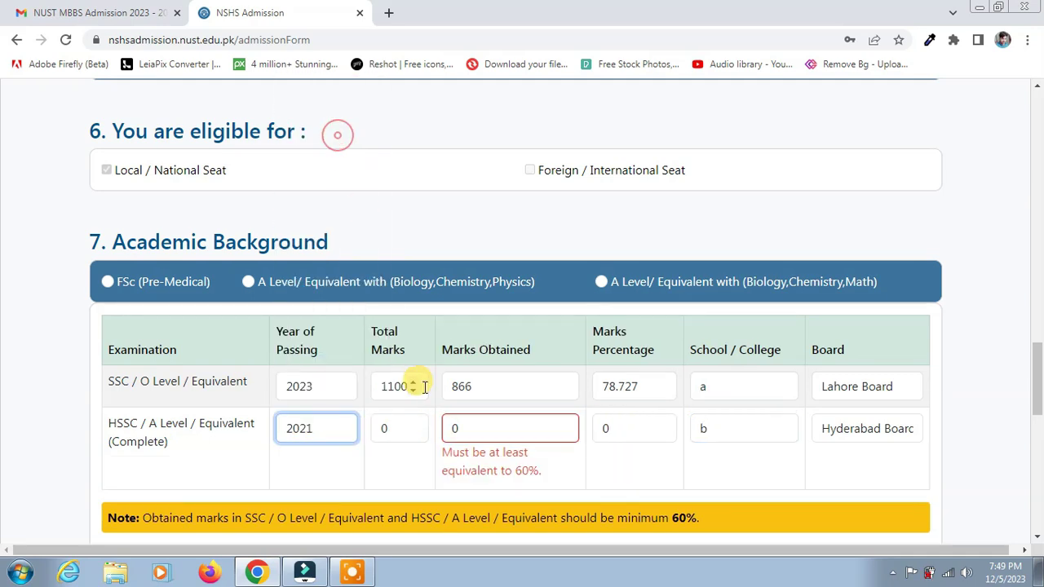
double_click(387, 429)
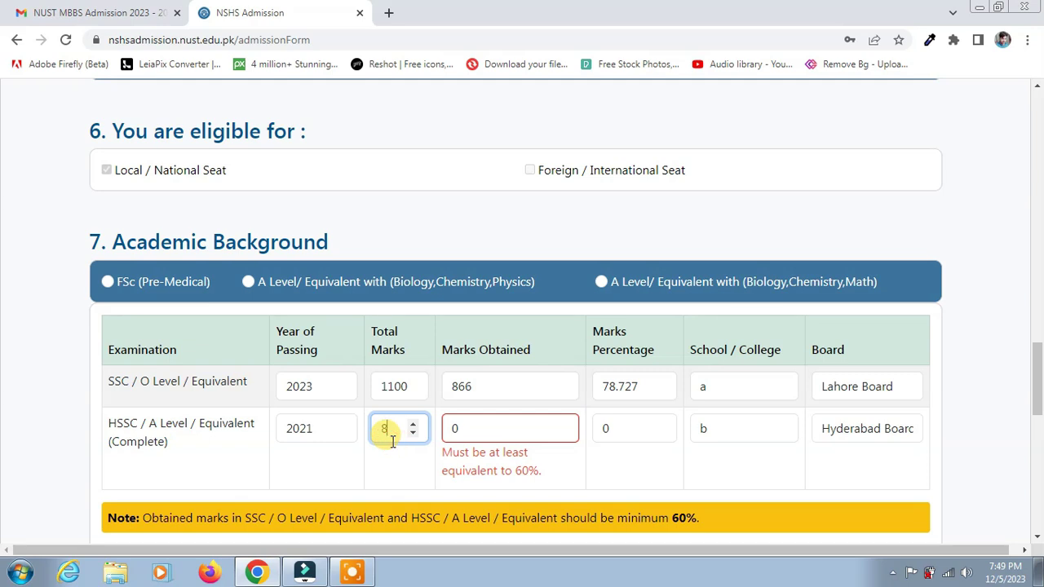
type("850")
double_click(454, 428)
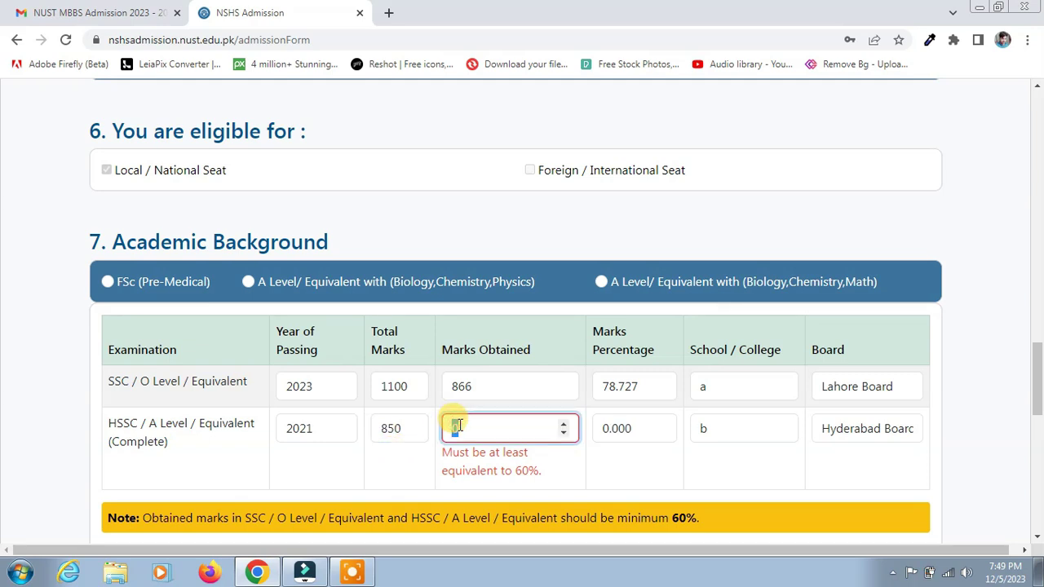
type("673")
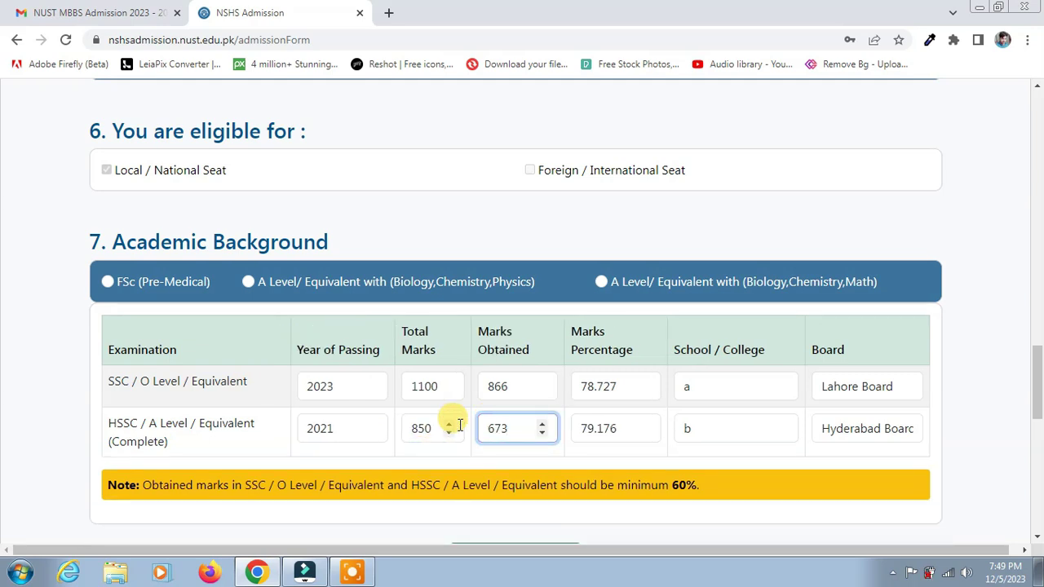
scroll(874, 400, "down", 2)
Step: Save the academic information and choose NUMS-MDCAT as the admission test
left_click(530, 415)
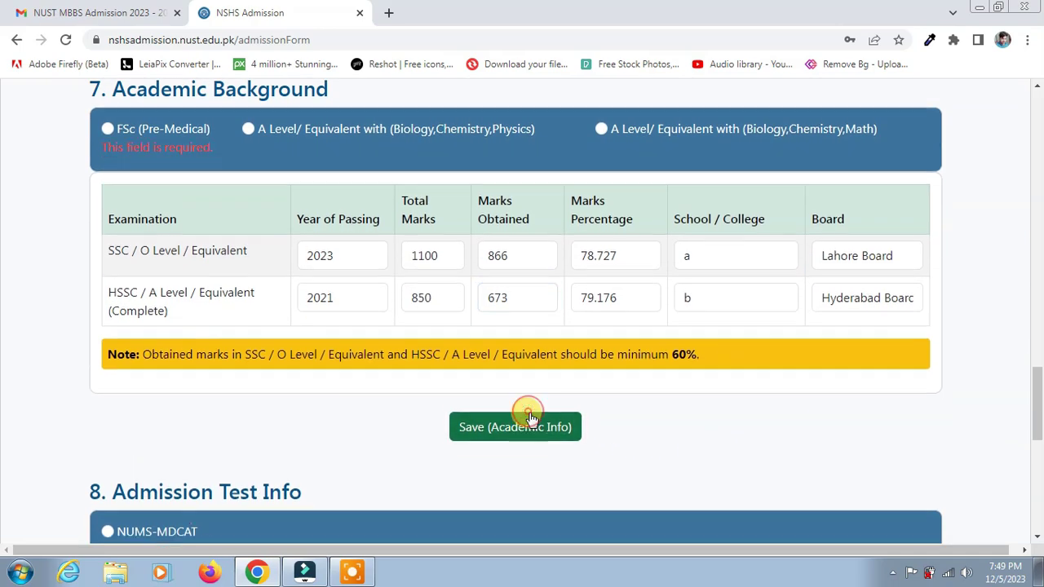
scroll(527, 414, "down", 2)
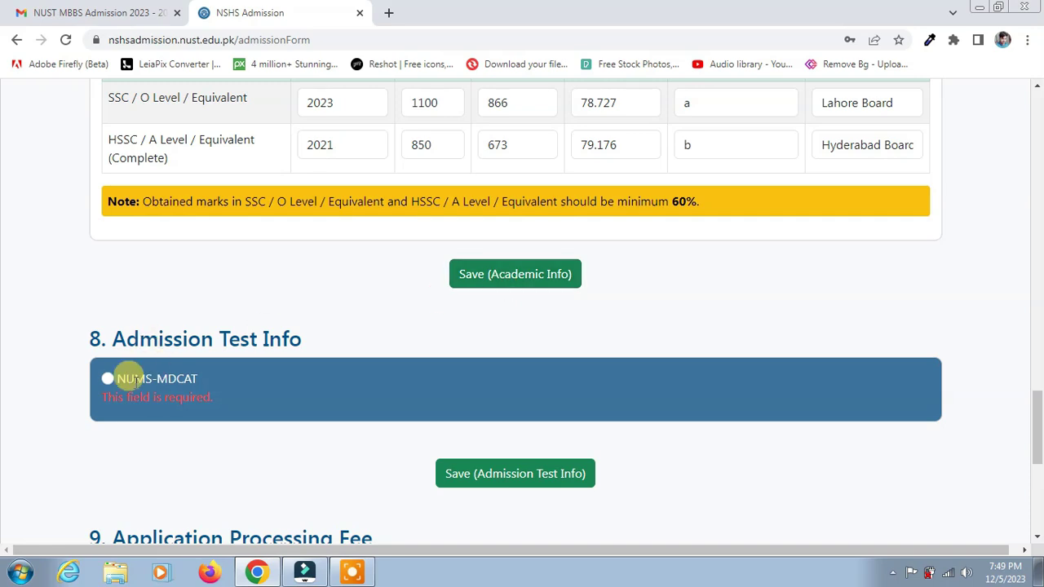
left_click(107, 381)
scroll(233, 368, "down", 2)
Step: Enter a roll number and MDCAT marks 89, save the test info, and select the roll number
left_click(226, 349)
type("123456")
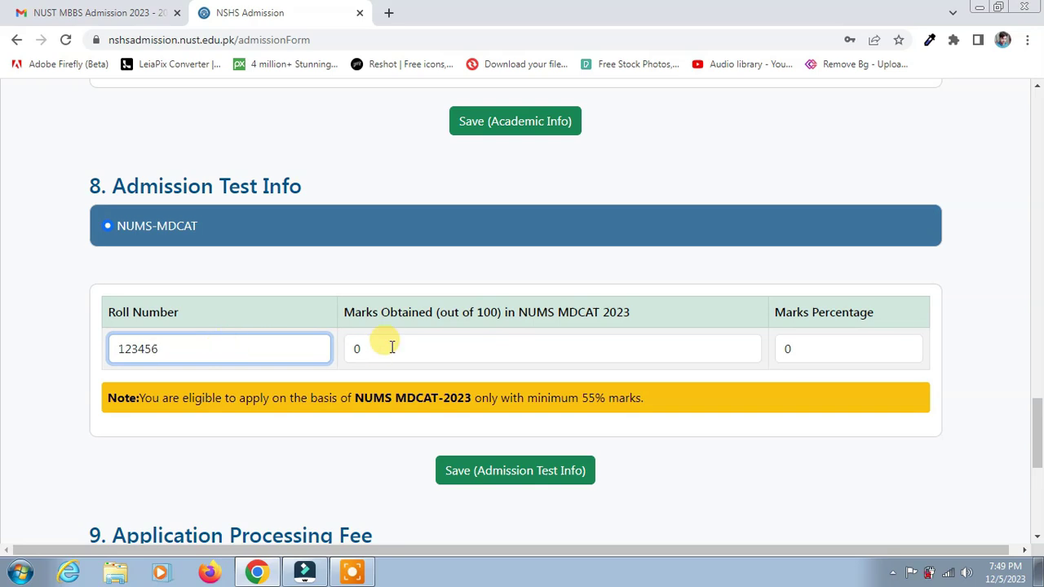
left_click(438, 349)
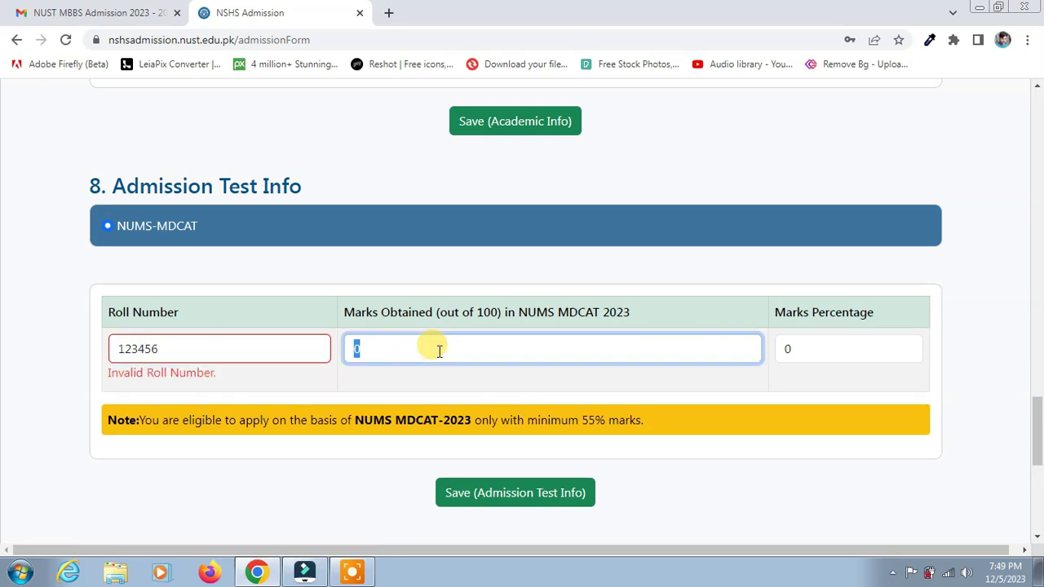
type("89")
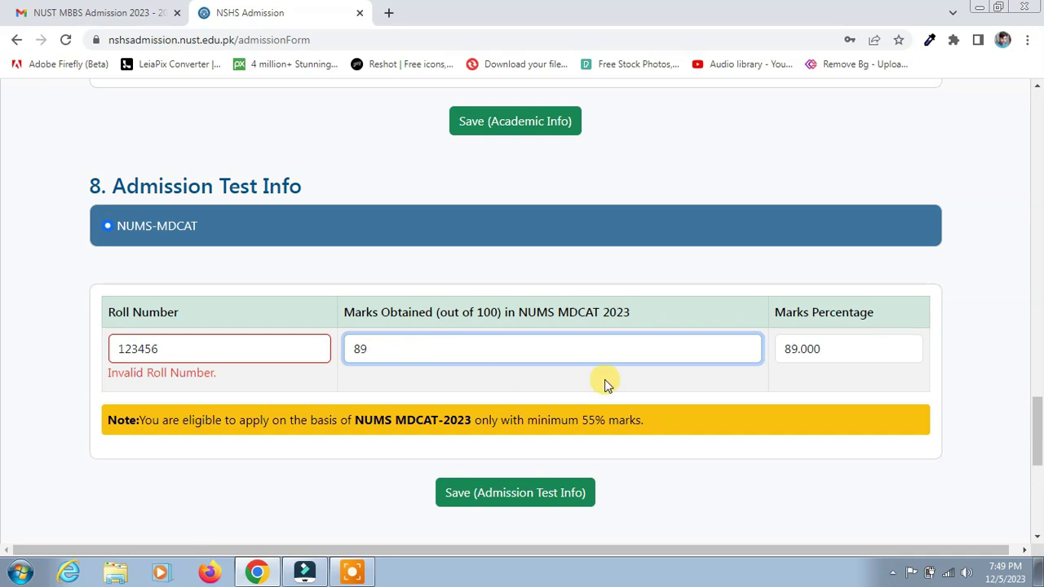
scroll(645, 433, "down", 2)
left_click(525, 342)
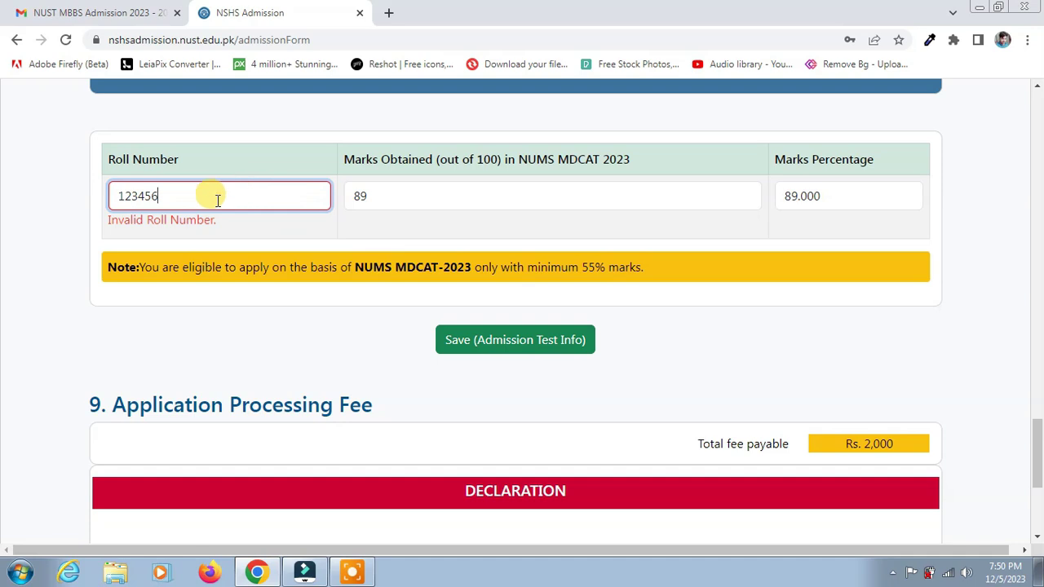
double_click(146, 196)
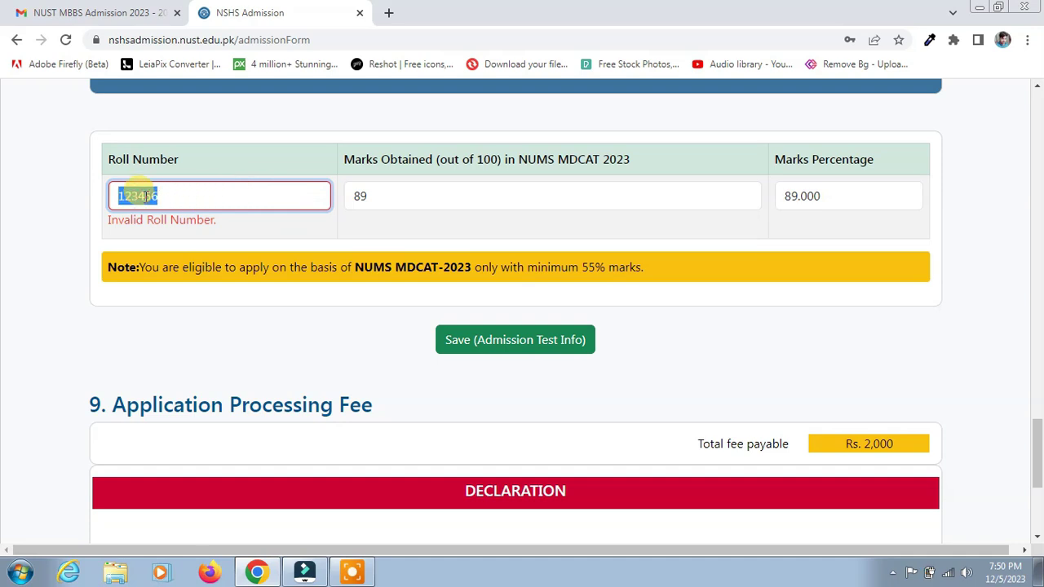
Step: Tick 'I certify the above declaration' and submit the form with Save & Next
scroll(487, 322, "down", 2)
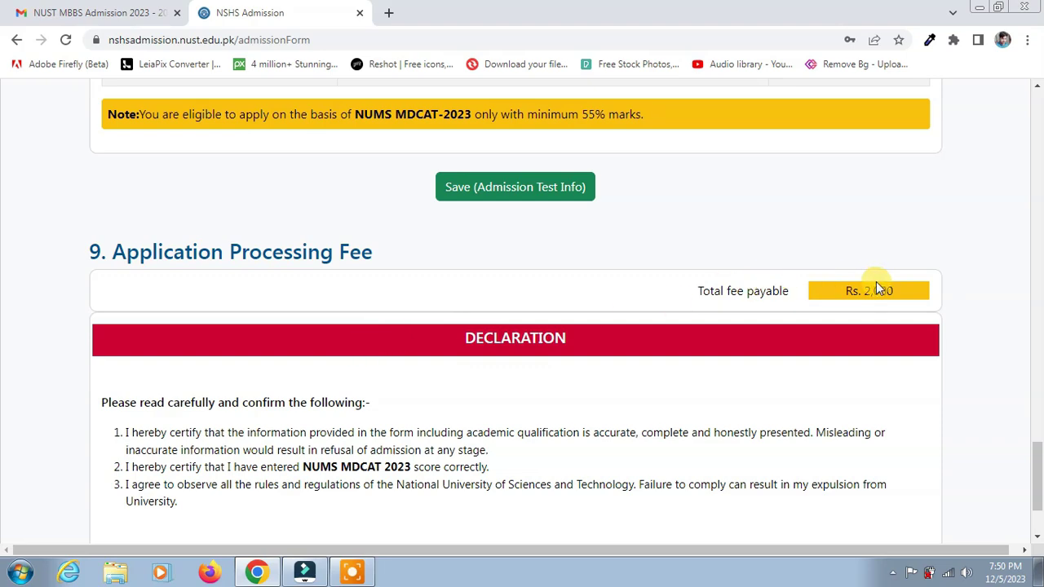
scroll(764, 364, "down", 2)
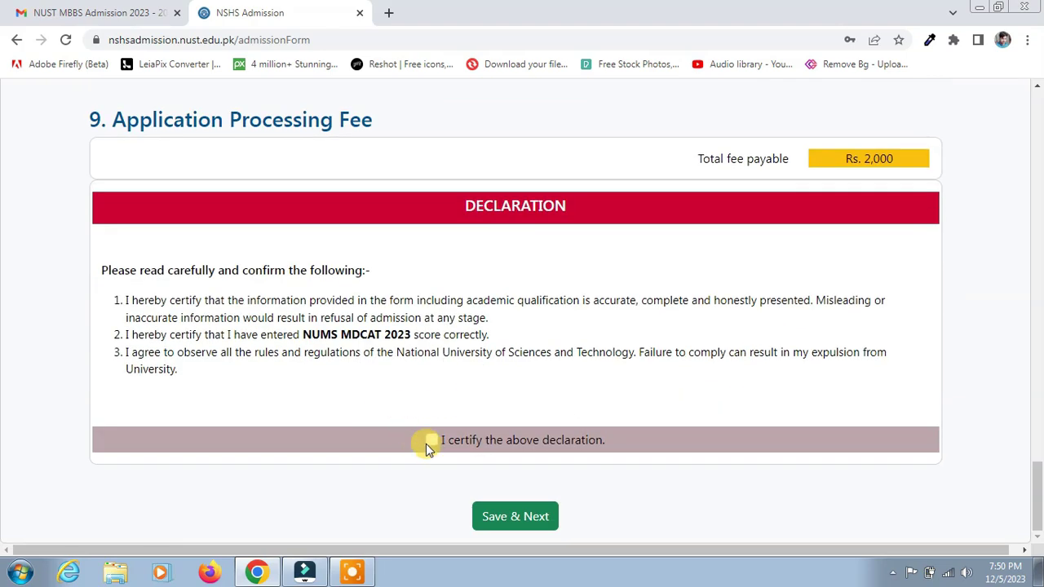
left_click(431, 441)
scroll(245, 278, "up", 3)
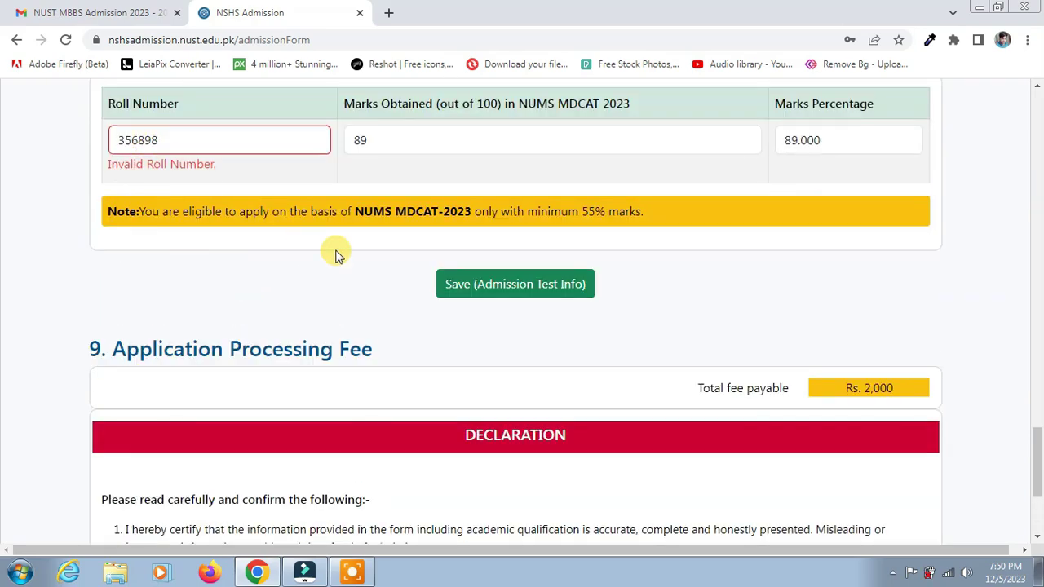
scroll(481, 297, "down", 1)
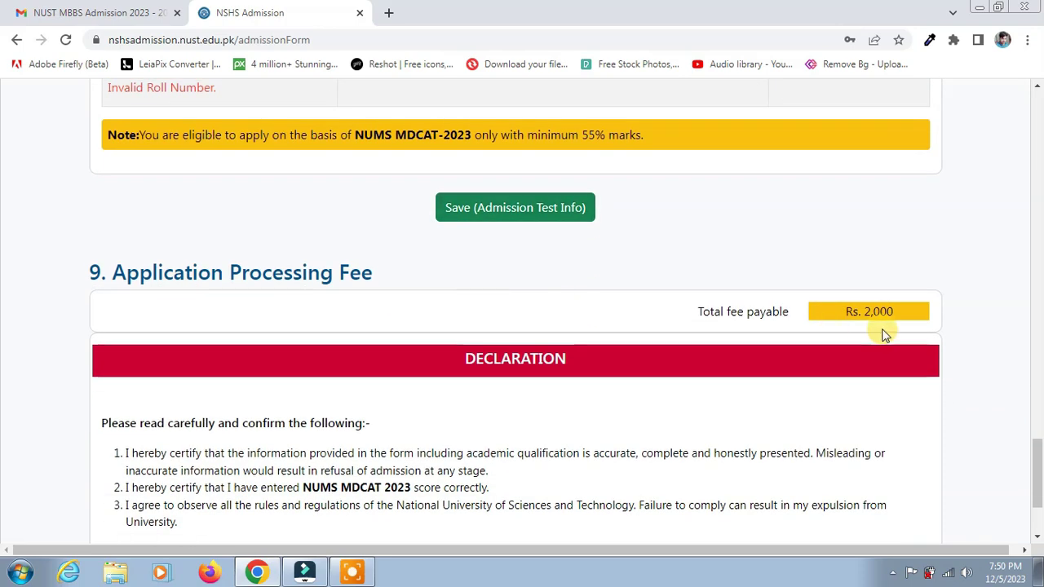
scroll(879, 320, "down", 2)
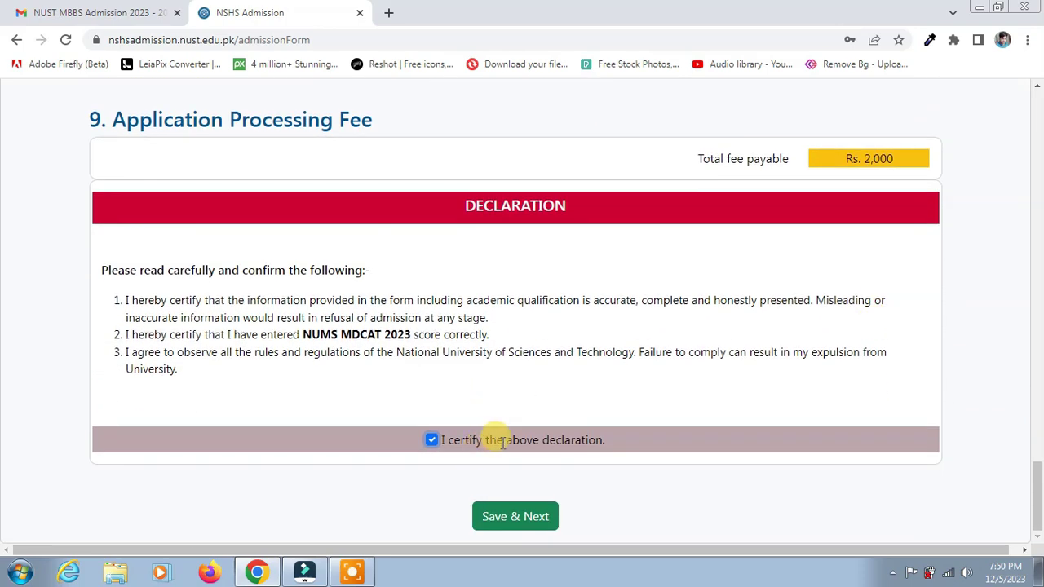
left_click(517, 516)
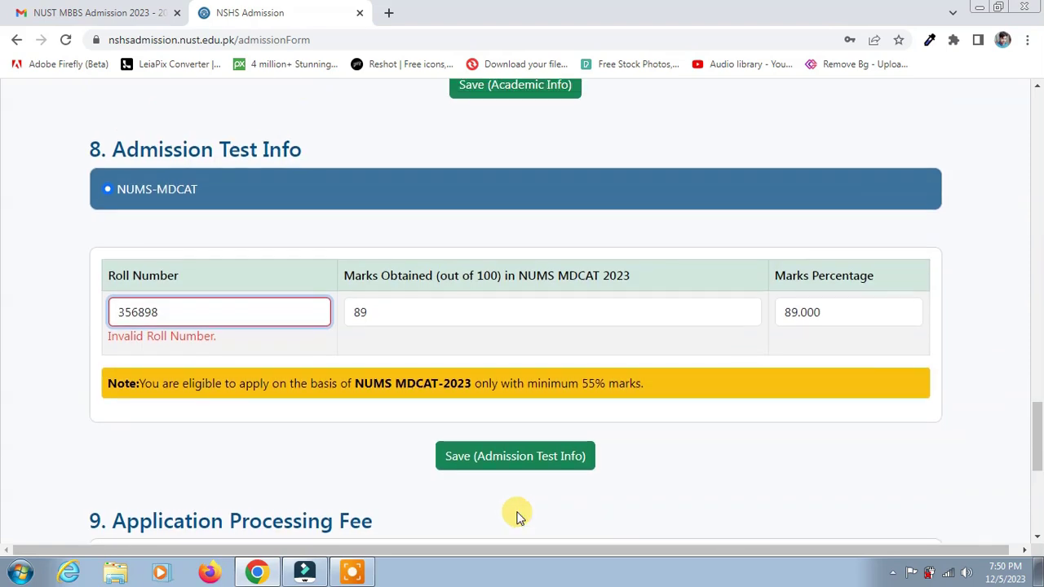